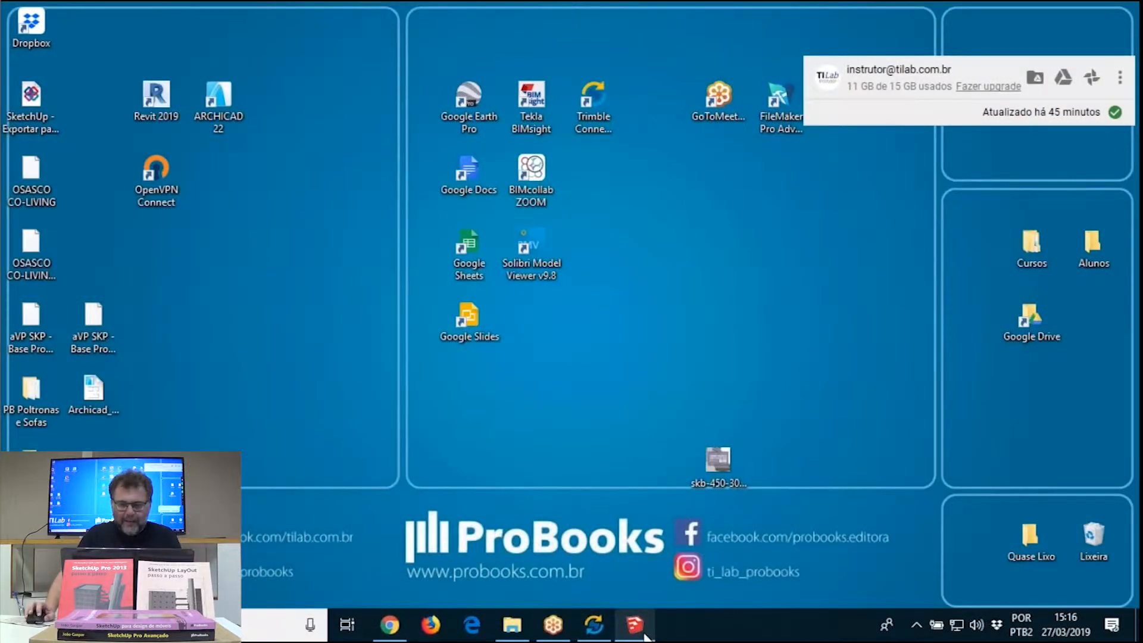
# Step: Switch to SketchUp with the Edifício Residencial - Estudo model and examine the tower from several angles
pyautogui.click(645, 633)
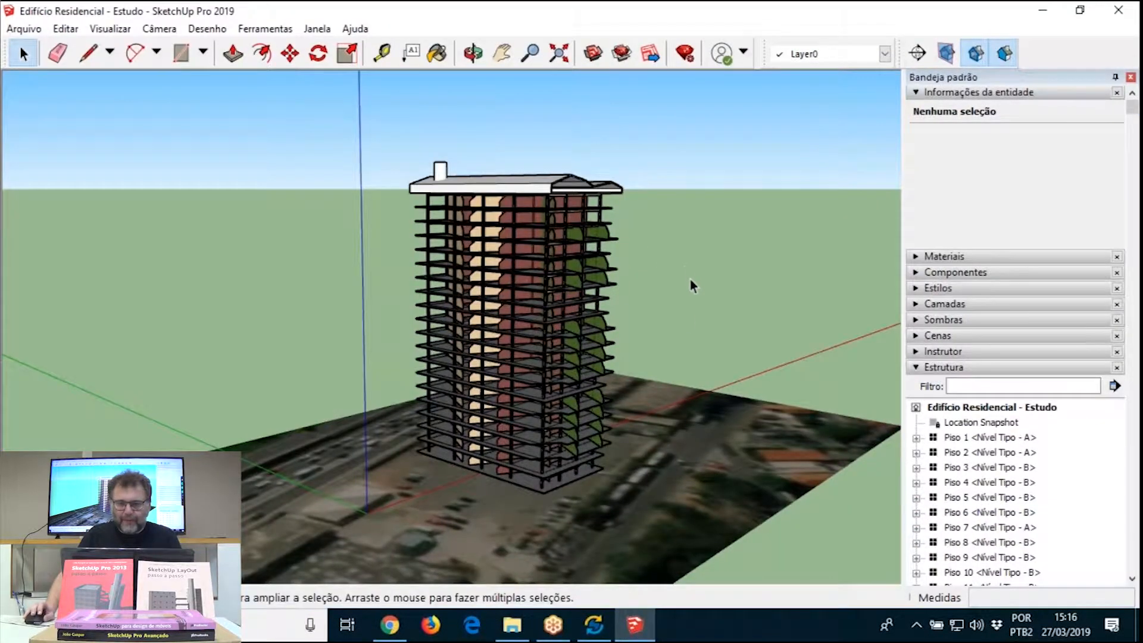
pyautogui.scroll(3, 620, 334)
pyautogui.moveTo(658, 309)
pyautogui.mouseDown(button='middle')
pyautogui.moveTo(592, 286)
pyautogui.moveTo(676, 281)
pyautogui.moveTo(679, 257)
pyautogui.moveTo(666, 275)
pyautogui.moveTo(676, 295)
pyautogui.mouseUp(button='middle')
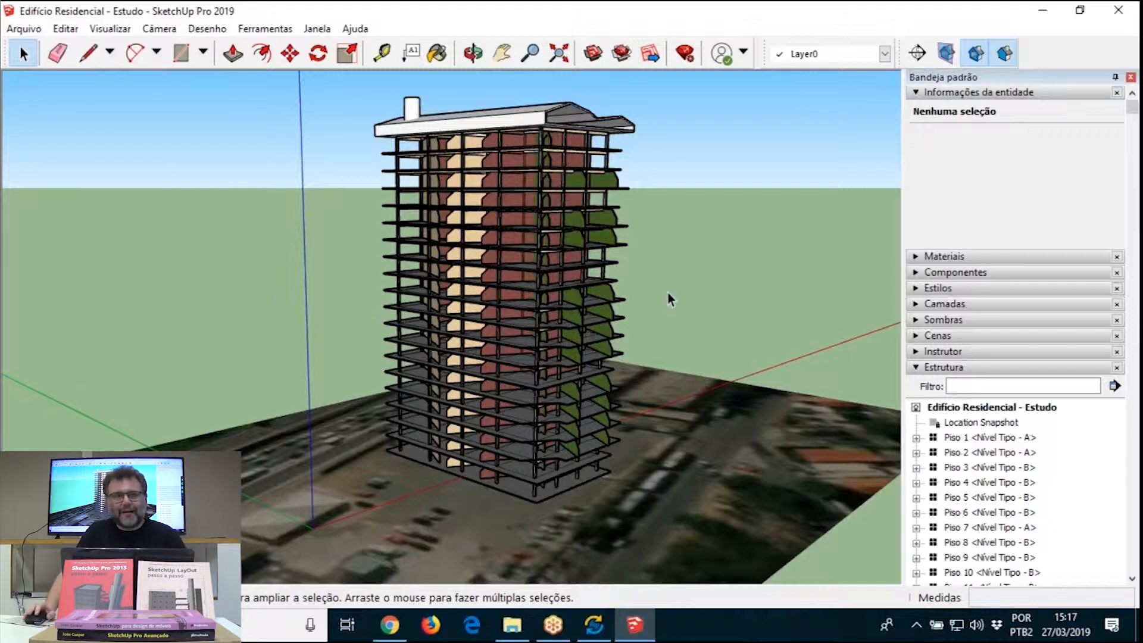
pyautogui.moveTo(669, 298); pyautogui.dragTo(675, 368, button='middle')
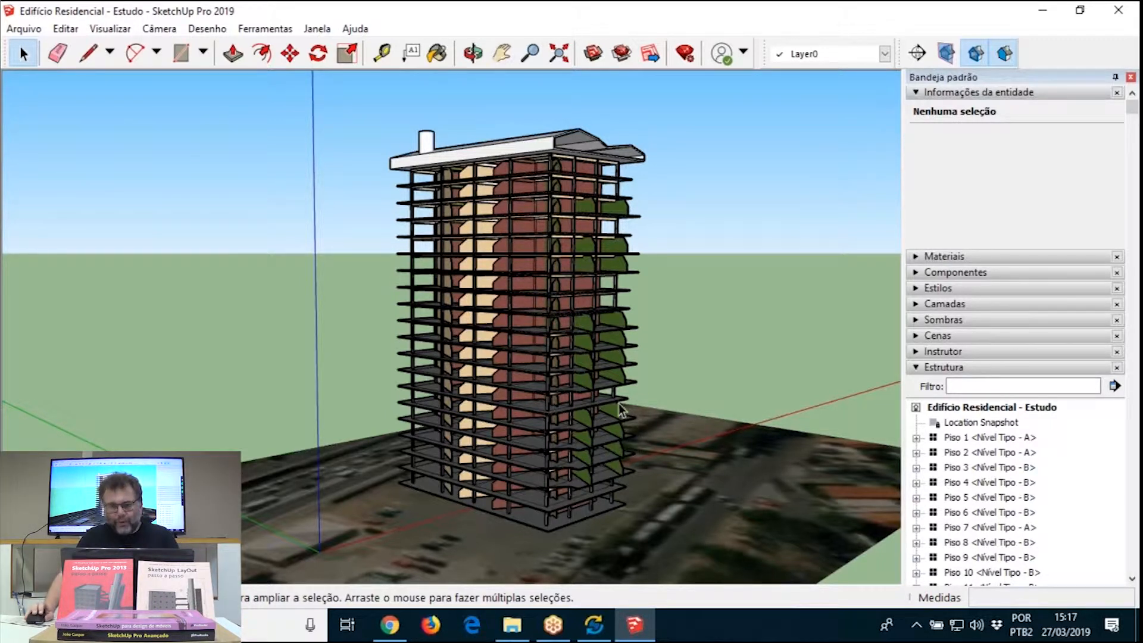
pyautogui.moveTo(623, 400)
pyautogui.mouseDown(button='middle')
pyautogui.moveTo(401, 357)
pyautogui.moveTo(286, 377)
pyautogui.moveTo(647, 395)
pyautogui.moveTo(640, 385)
pyautogui.mouseUp(button='middle')
pyautogui.scroll(3, 522, 489)
pyautogui.scroll(-2, 535, 471)
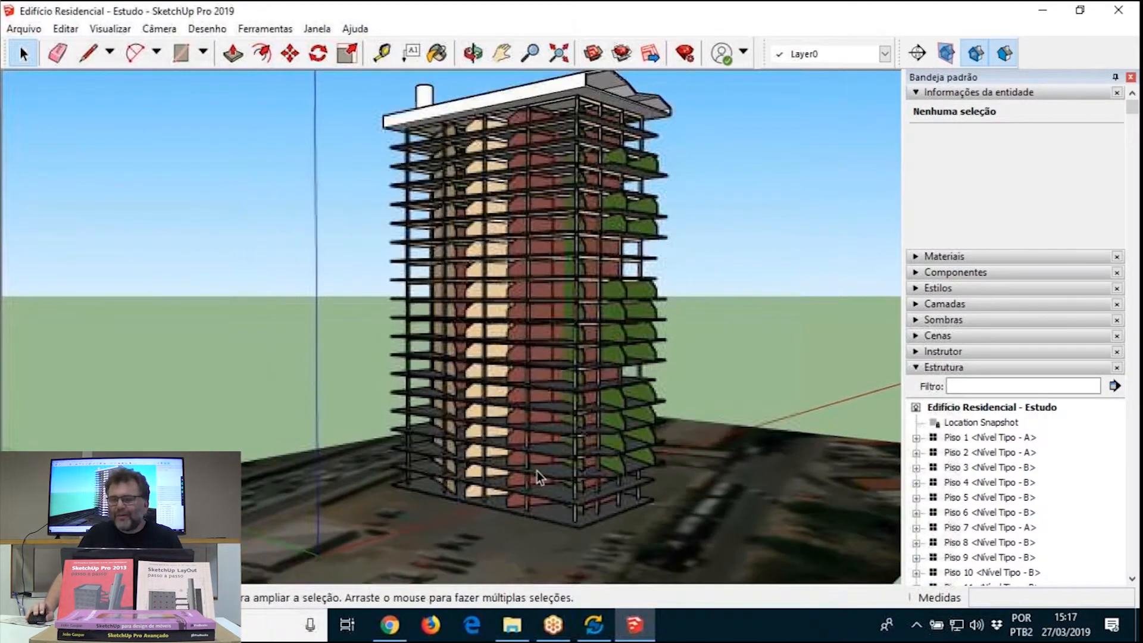
pyautogui.scroll(-1, 586, 453)
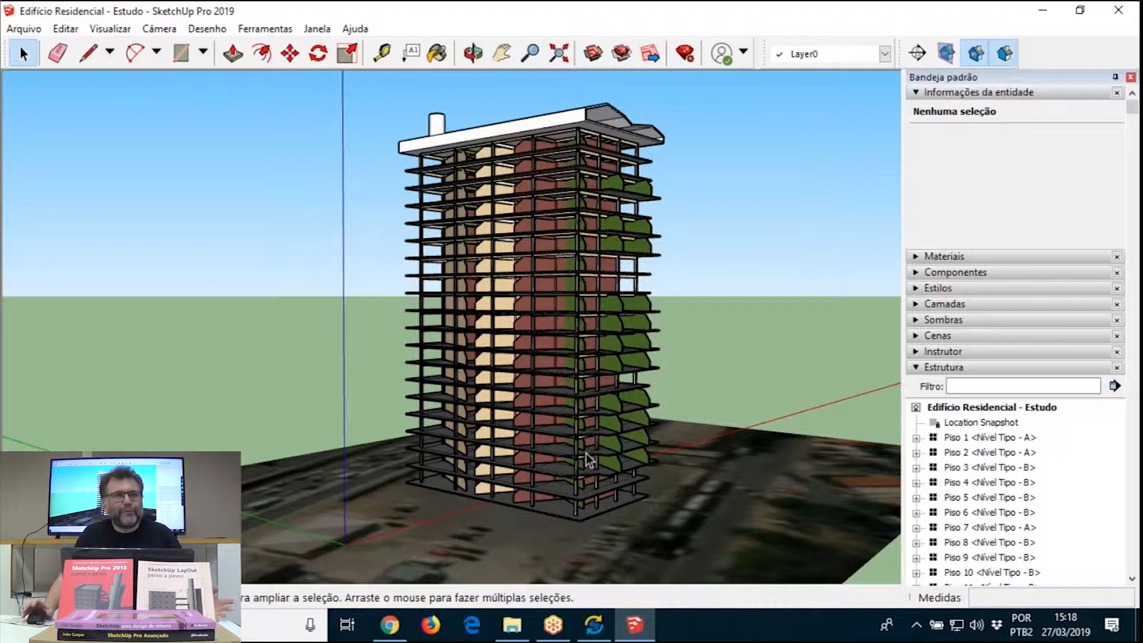
# Step: Select the tower's lowest floor, collapse the entity information, and widen the tray to show the full list of floors
pyautogui.click(571, 509)
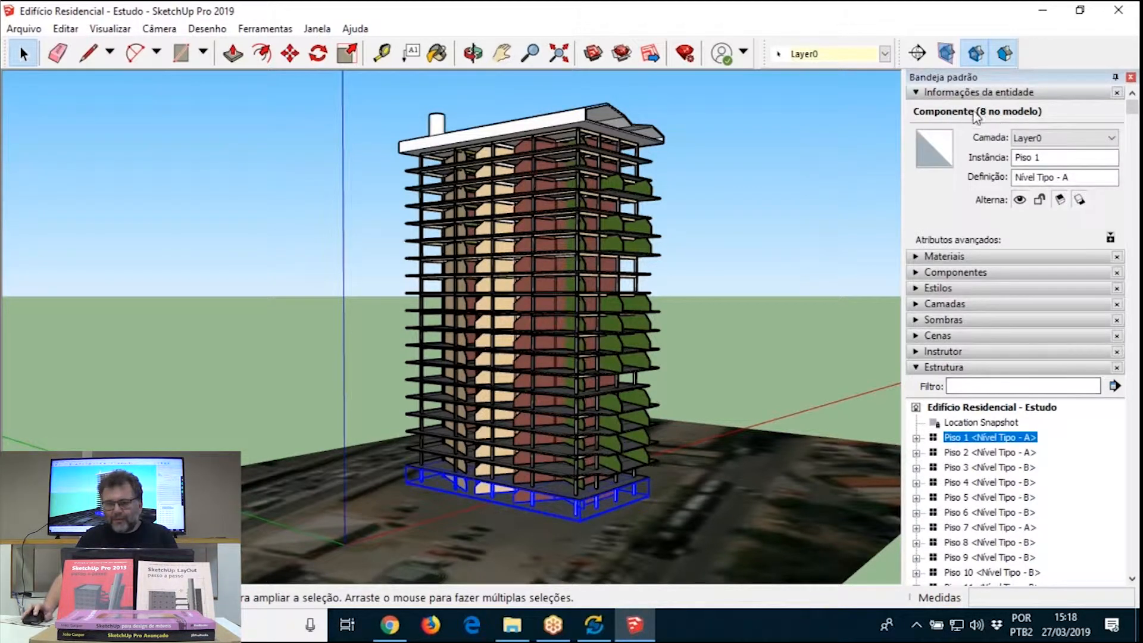
pyautogui.click(917, 94)
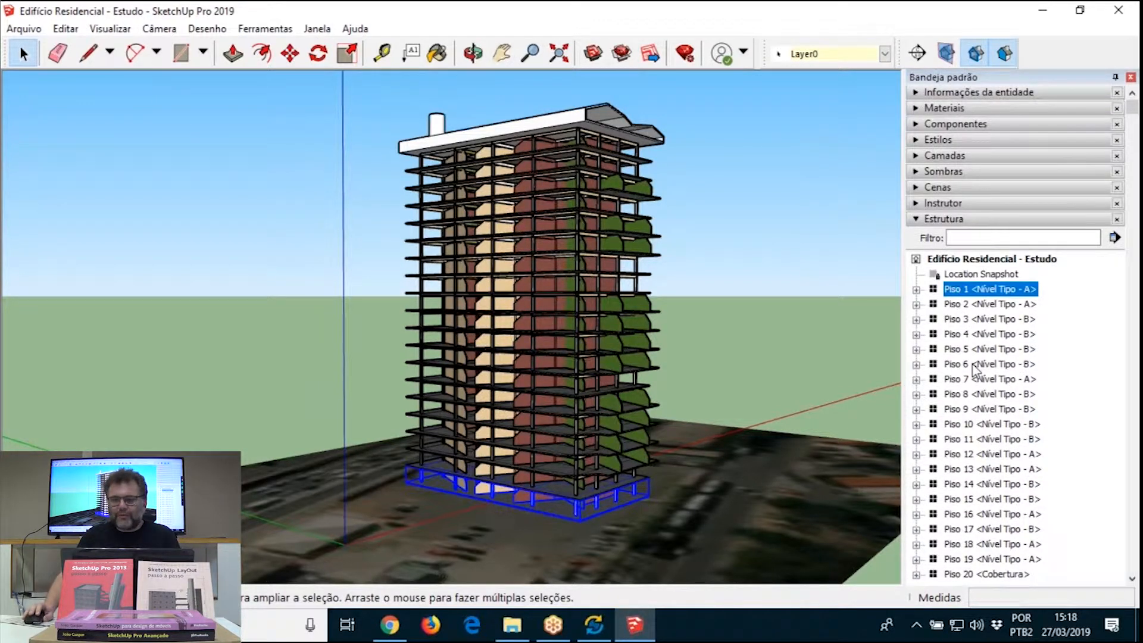
pyautogui.scroll(-2, 977, 372)
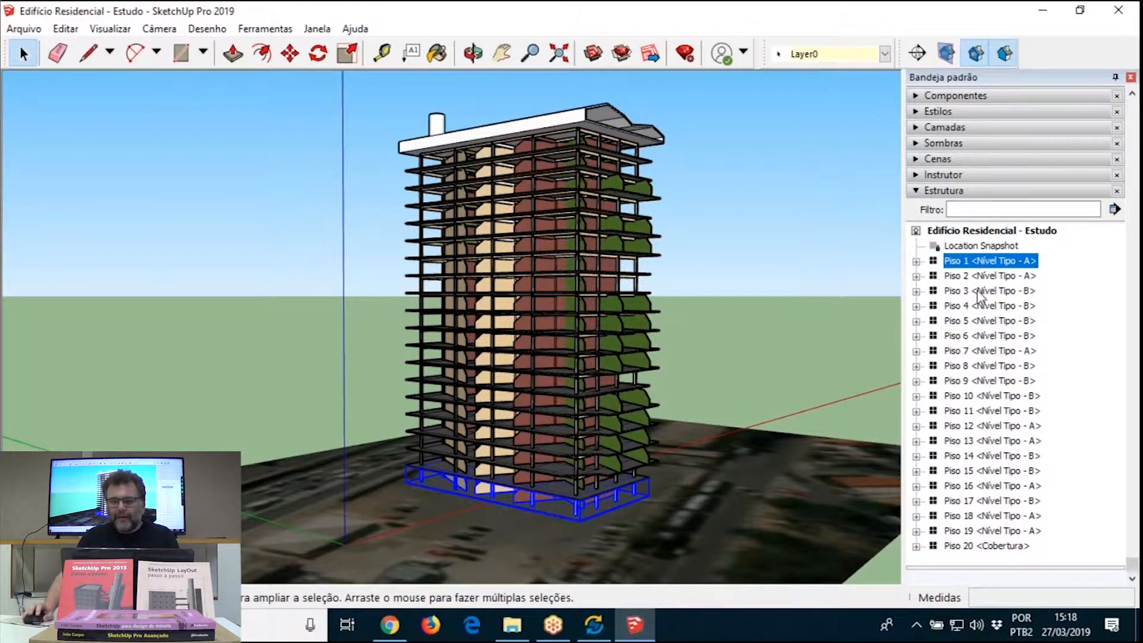
pyautogui.moveTo(905, 247); pyautogui.dragTo(874, 247)
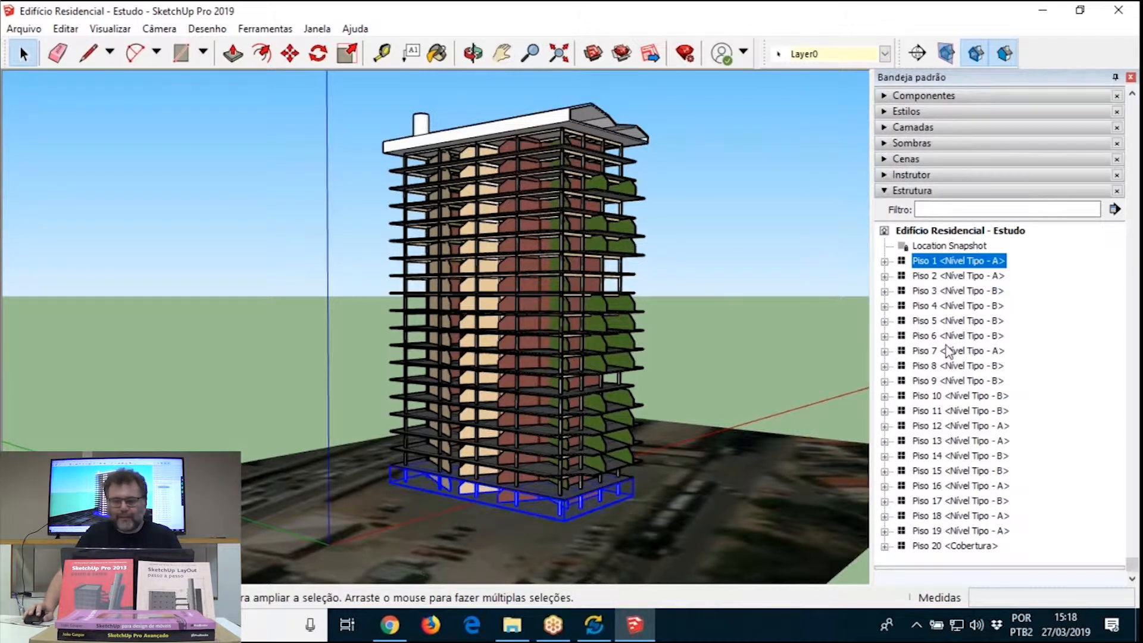
# Step: Highlight floors Piso 2, 3, 4, 1 and 6 one after another from the model structure to locate them in the tower
pyautogui.click(952, 277)
pyautogui.click(953, 291)
pyautogui.click(953, 306)
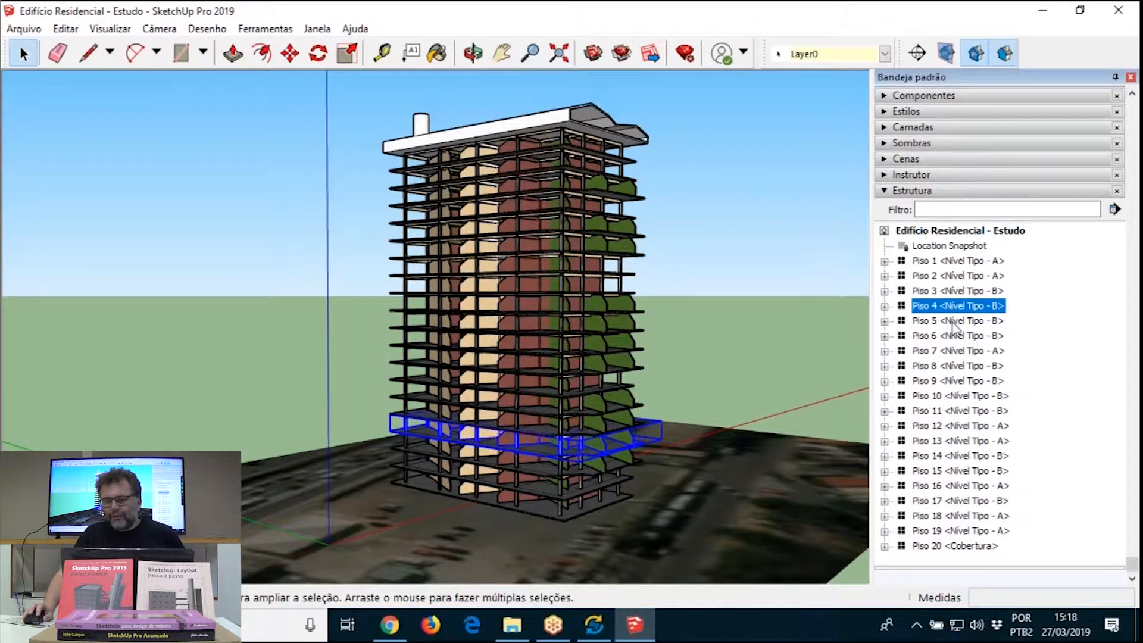
pyautogui.click(964, 262)
pyautogui.click(970, 335)
pyautogui.moveTo(539, 386); pyautogui.dragTo(311, 444, button='middle')
pyautogui.scroll(3, 588, 464)
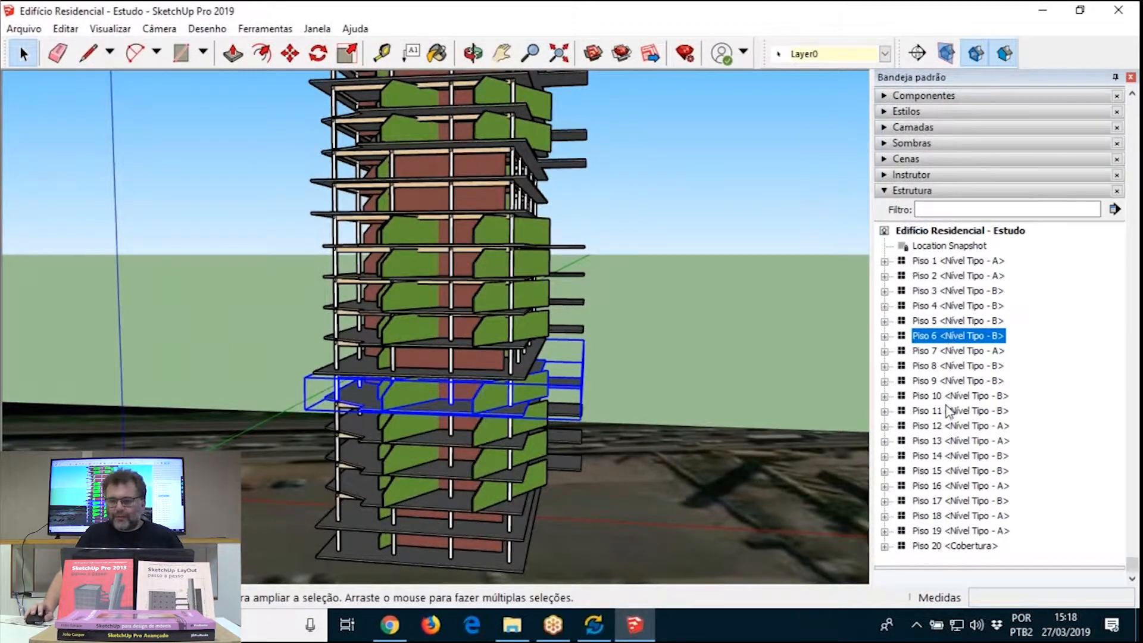
# Step: Select Piso 7 in the model structure, expand its contents and select its Laje 001 slab
pyautogui.click(957, 351)
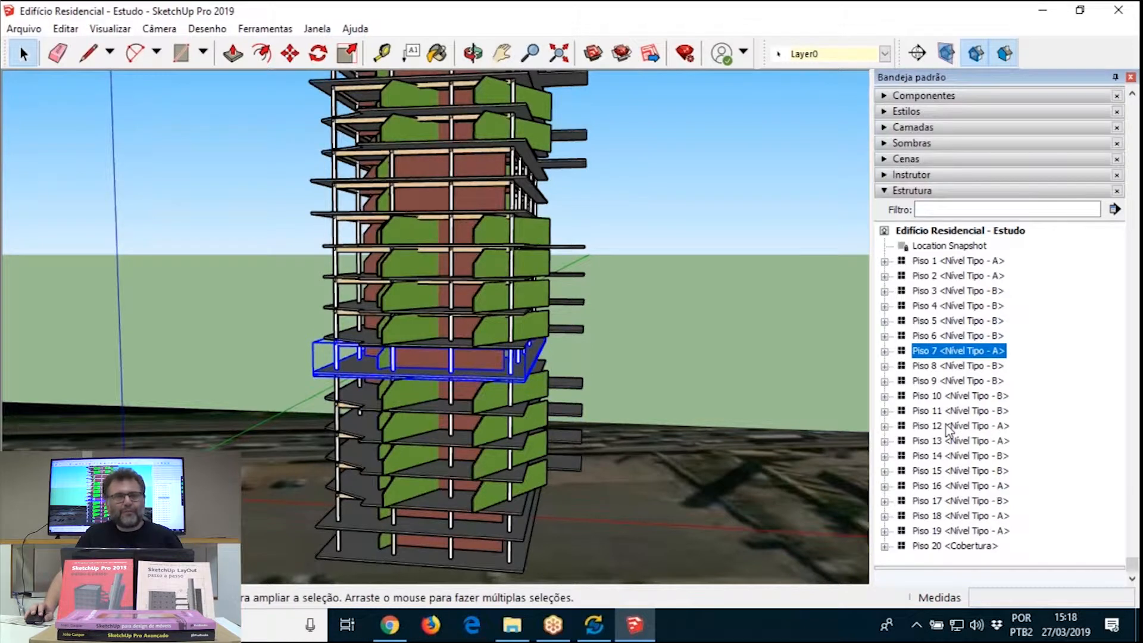
pyautogui.click(885, 351)
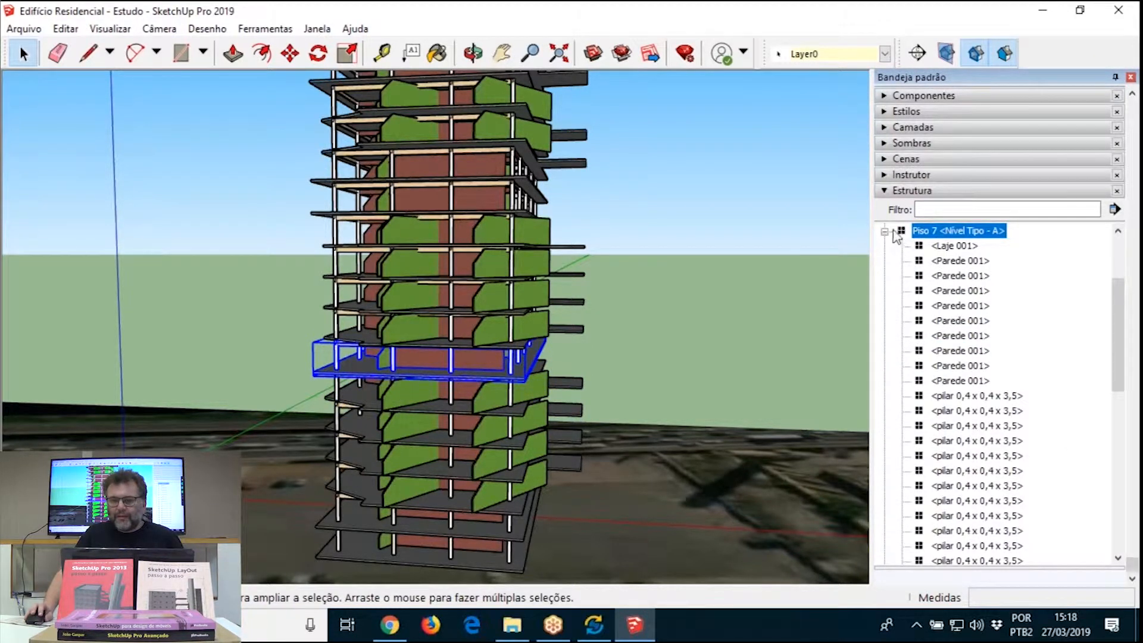
pyautogui.click(955, 246)
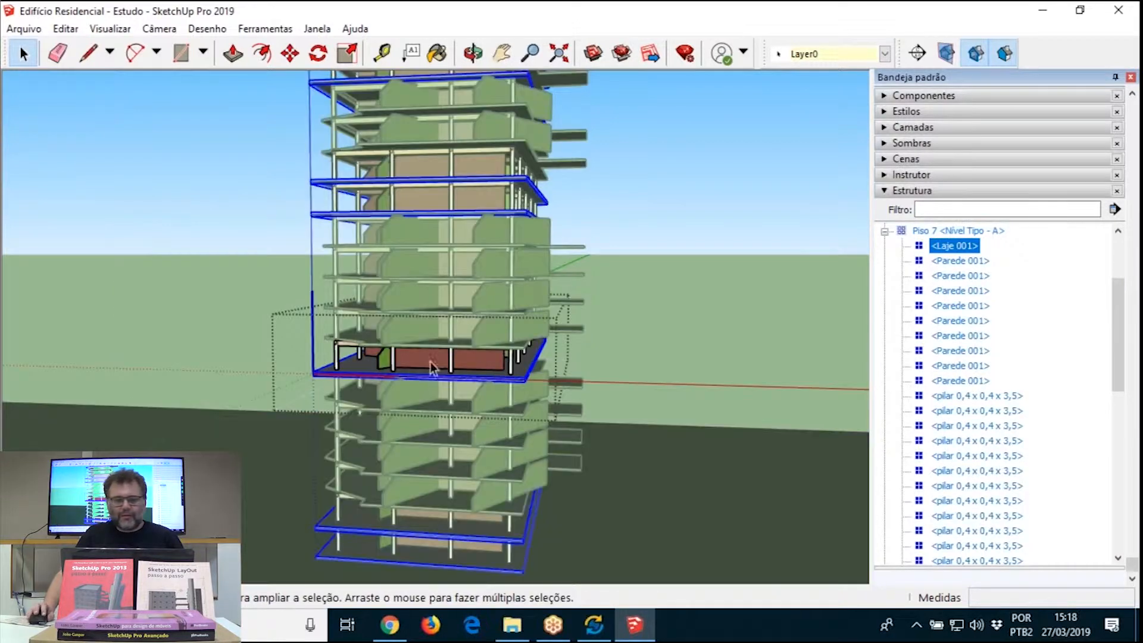
# Step: Hide the rest of the model while editing components, so Piso 7 can be viewed from above
pyautogui.click(78, 31)
pyautogui.moveTo(101, 30)
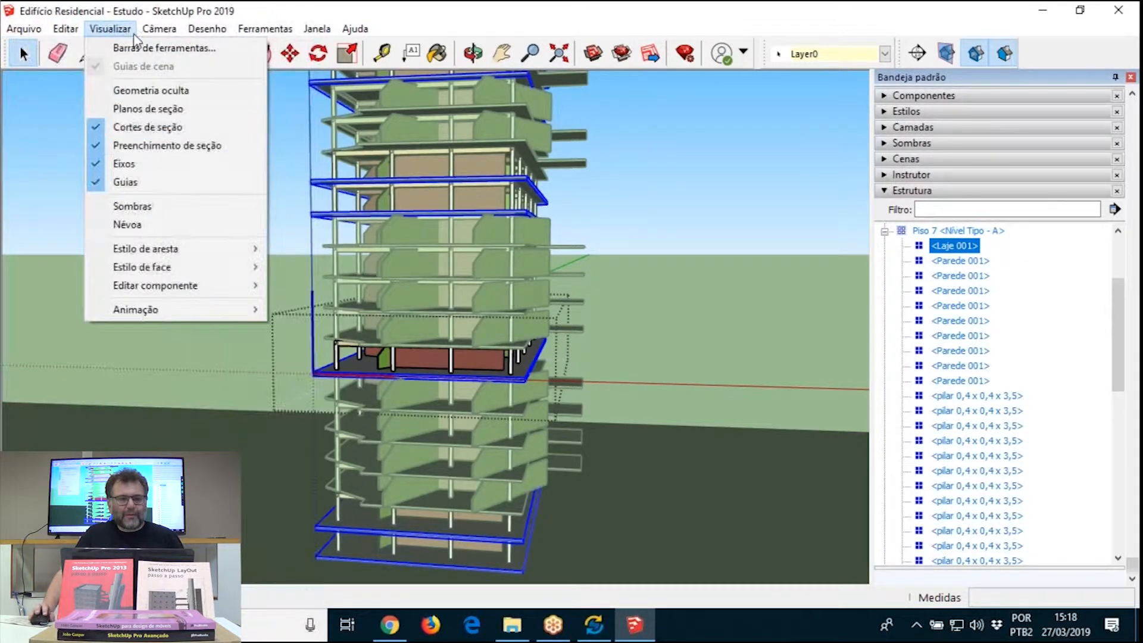
pyautogui.moveTo(184, 289)
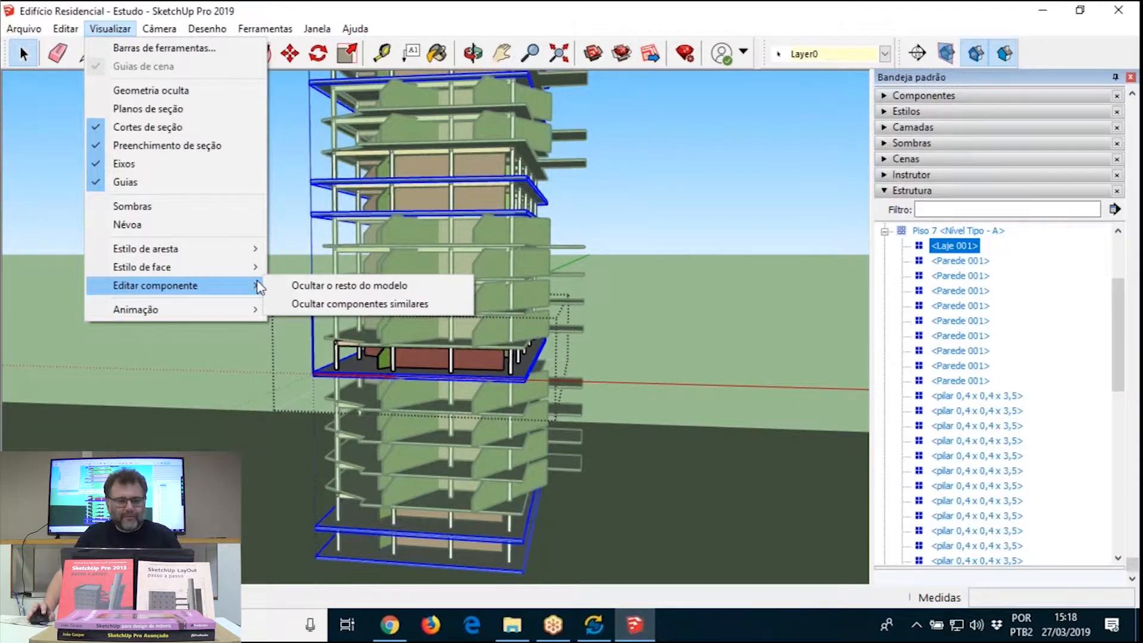
pyautogui.click(299, 285)
pyautogui.moveTo(527, 333); pyautogui.dragTo(438, 411, button='middle')
pyautogui.scroll(5, 510, 313)
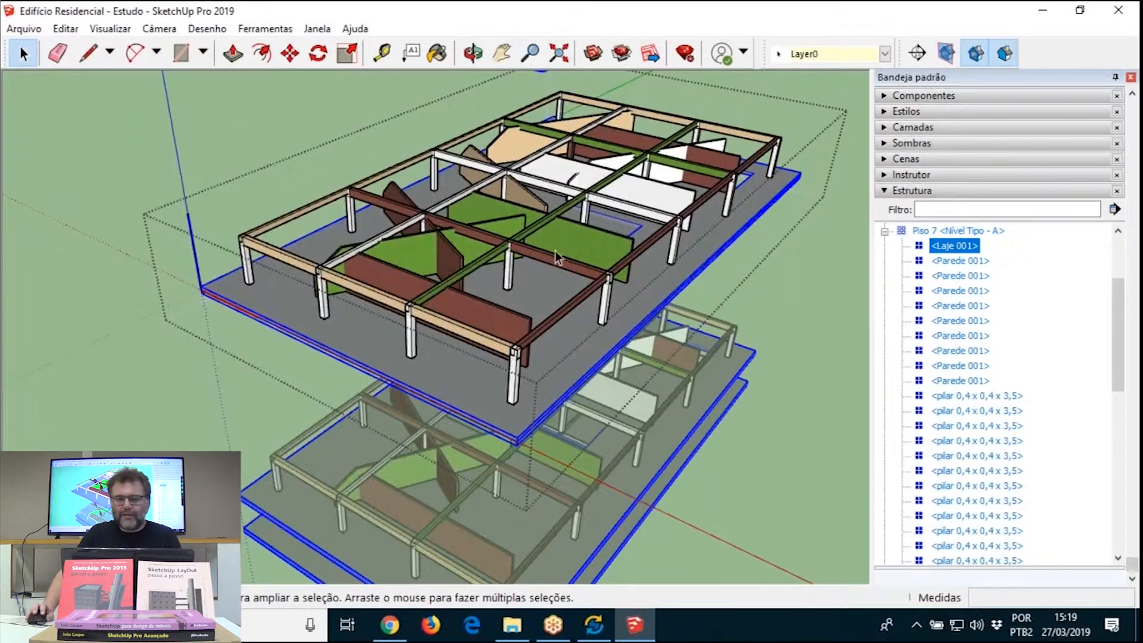
# Step: Highlight several Parede 001 walls and 0,4 x 0,4 x 3,5 pillars of Piso 7 from the model structure to locate them
pyautogui.click(960, 260)
pyautogui.click(952, 322)
pyautogui.click(958, 396)
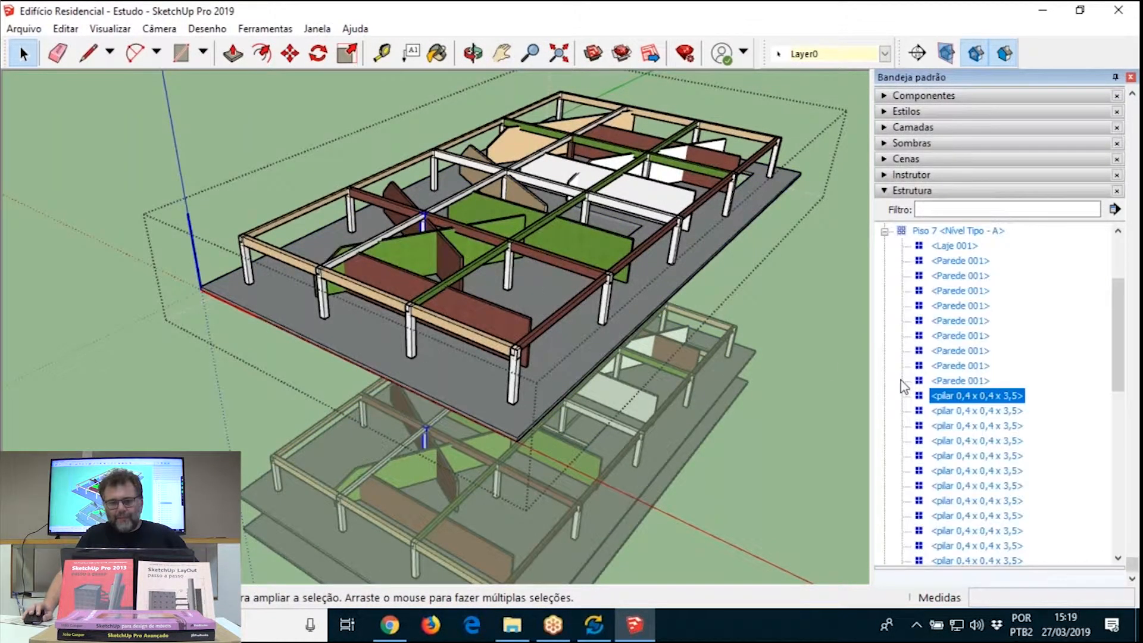
pyautogui.click(985, 411)
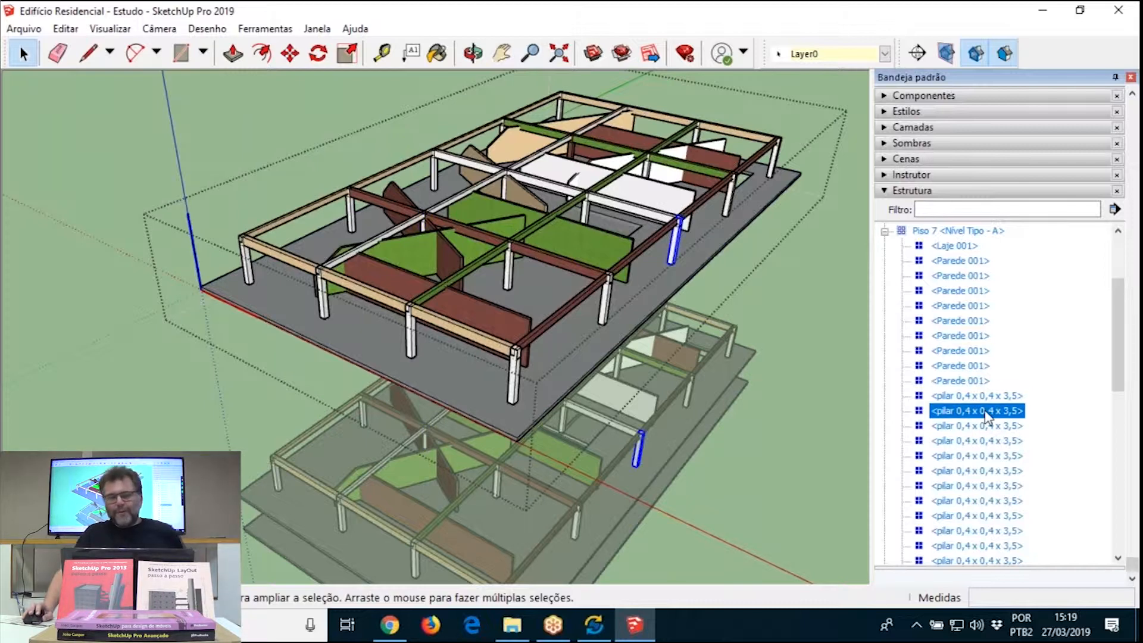
pyautogui.scroll(-1, 986, 416)
pyautogui.click(988, 396)
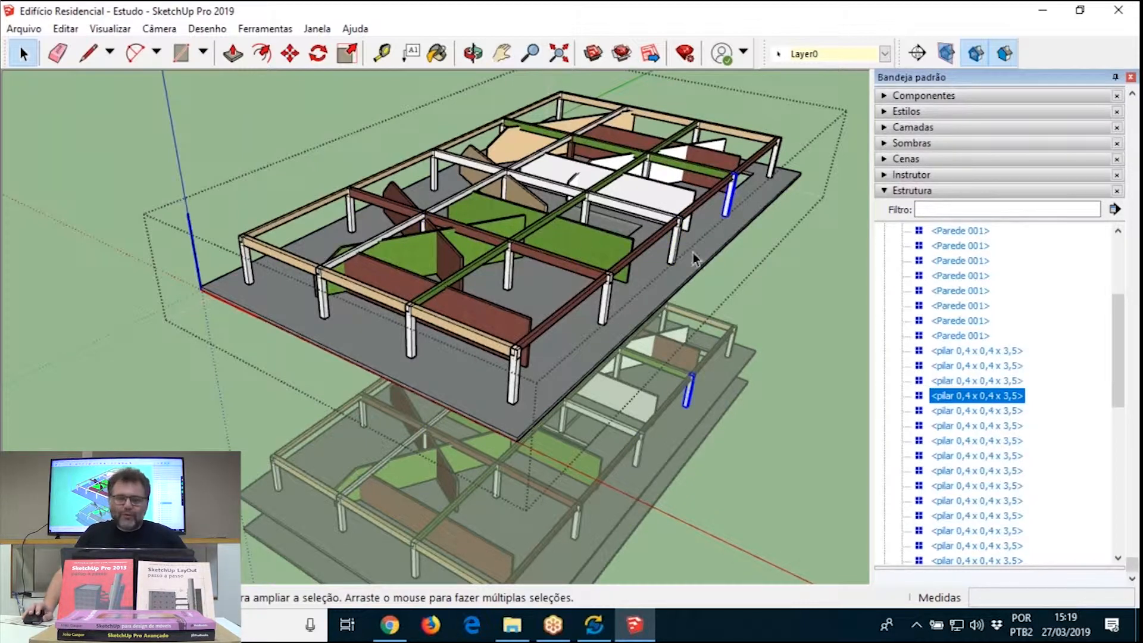
pyautogui.click(976, 441)
pyautogui.scroll(-3, 976, 440)
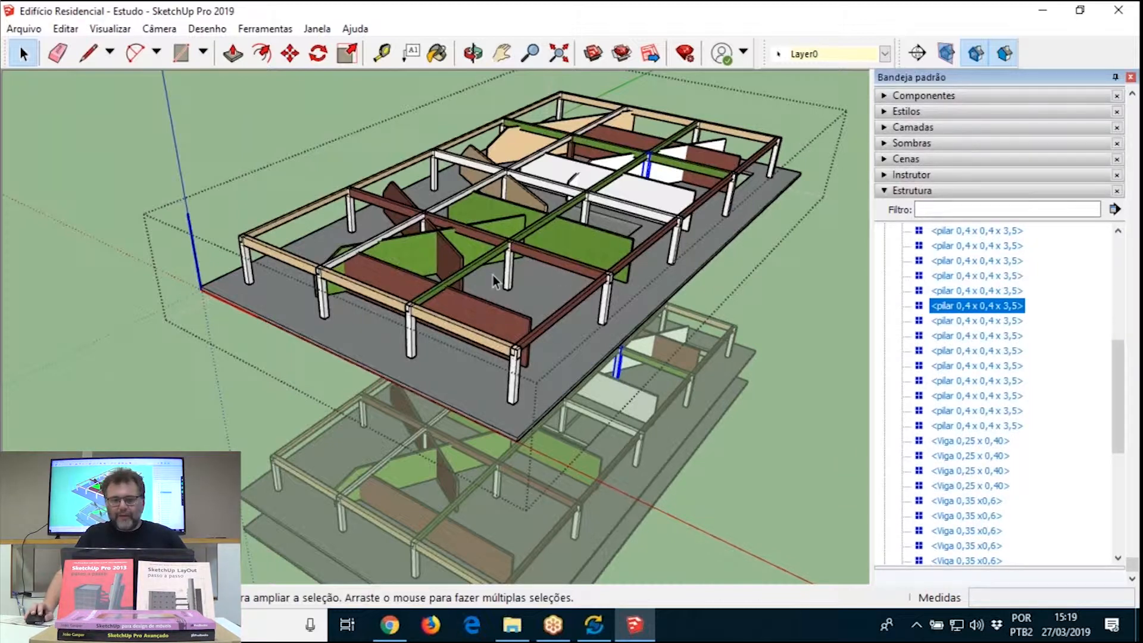
# Step: Select the front corner pillar A4 of Piso 7 and show its entity information
pyautogui.scroll(5, 508, 373)
pyautogui.click(512, 356)
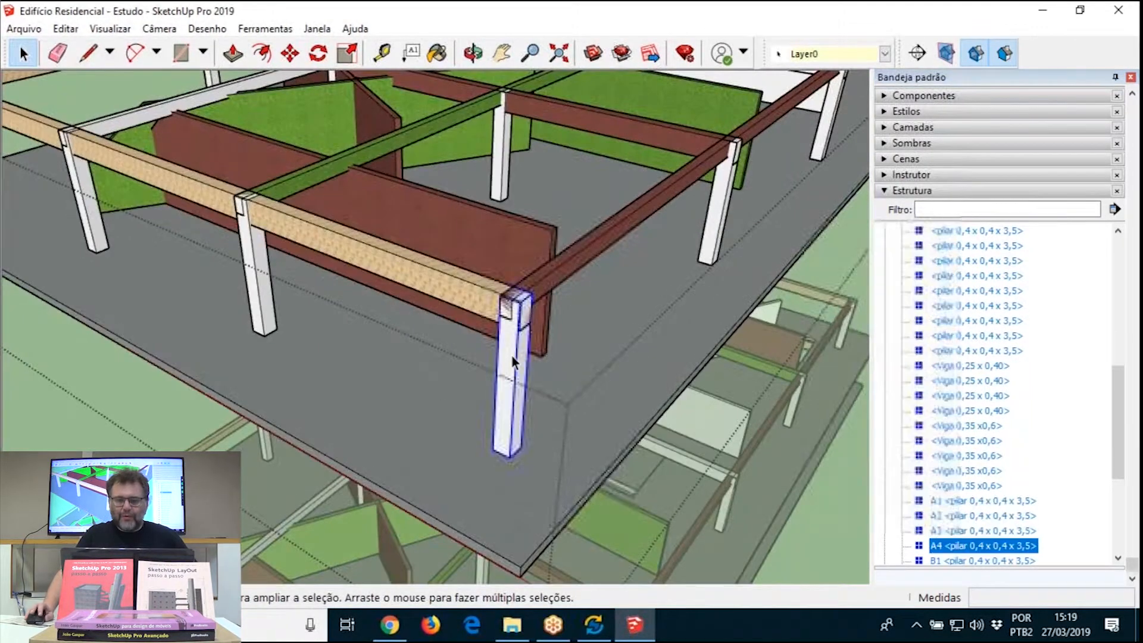
pyautogui.rightClick(511, 355)
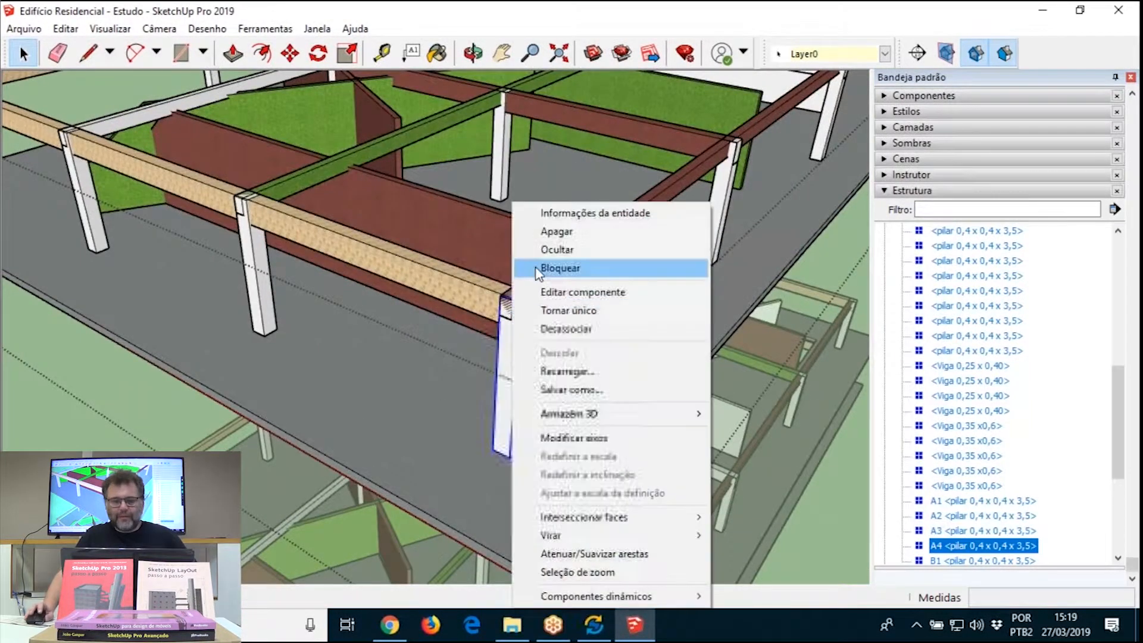
pyautogui.click(596, 213)
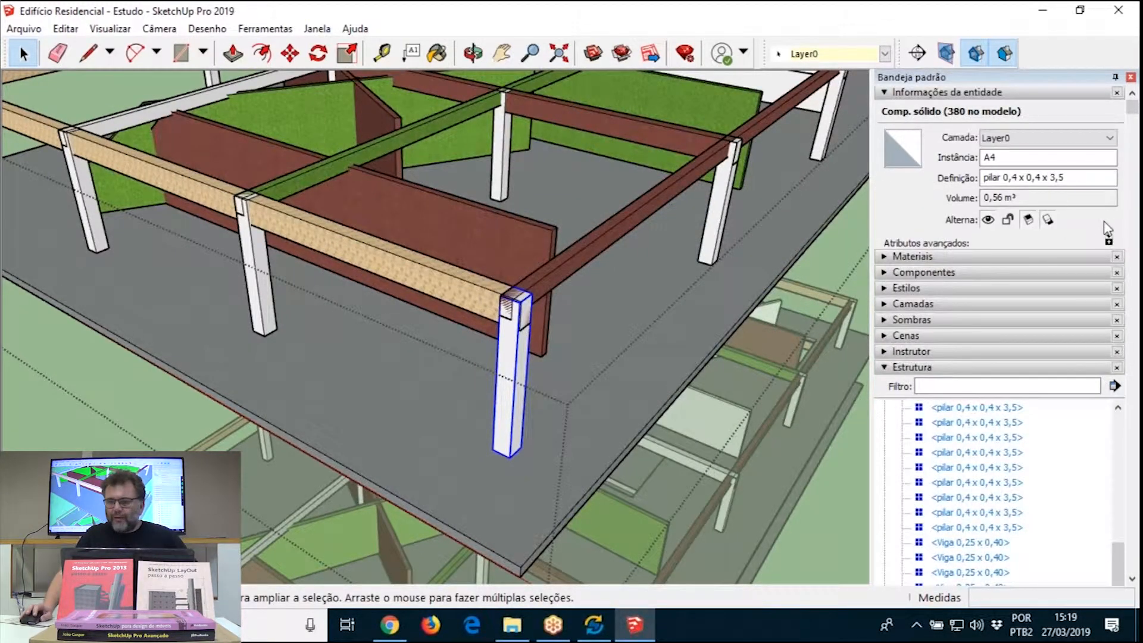
# Step: Expand the advanced attributes of pillar A4 and open its price for editing
pyautogui.click(757, 29)
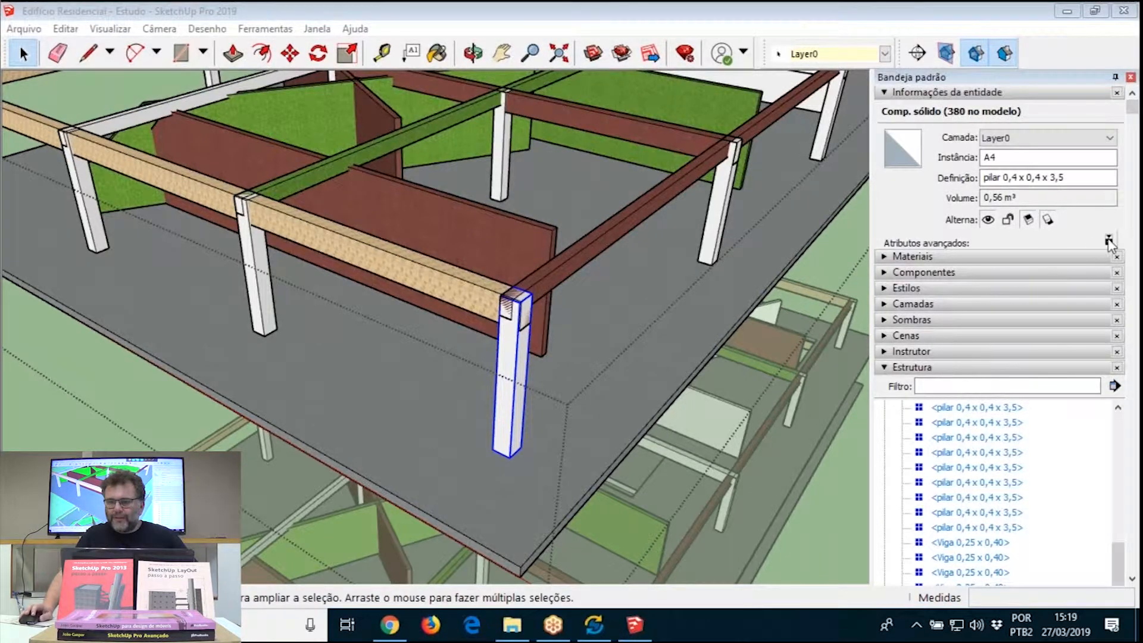
pyautogui.click(1108, 240)
pyautogui.click(1010, 267)
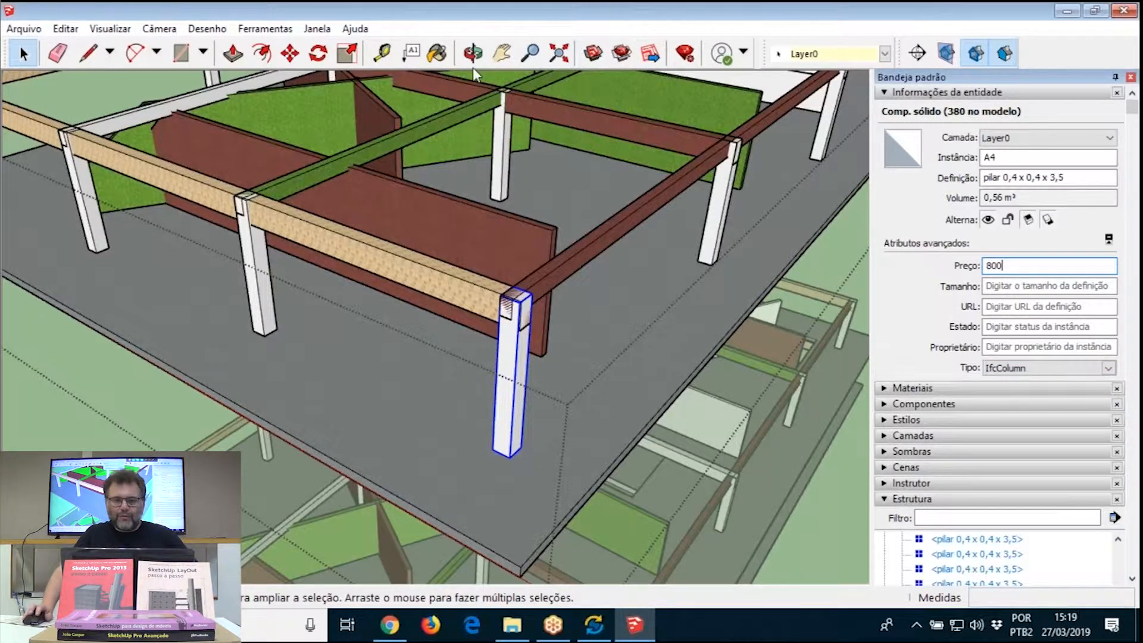
# Step: Check the price and IFC type of the brown edge beam, the floor slab and the brown wall behind the corner pillar
pyautogui.click(628, 220)
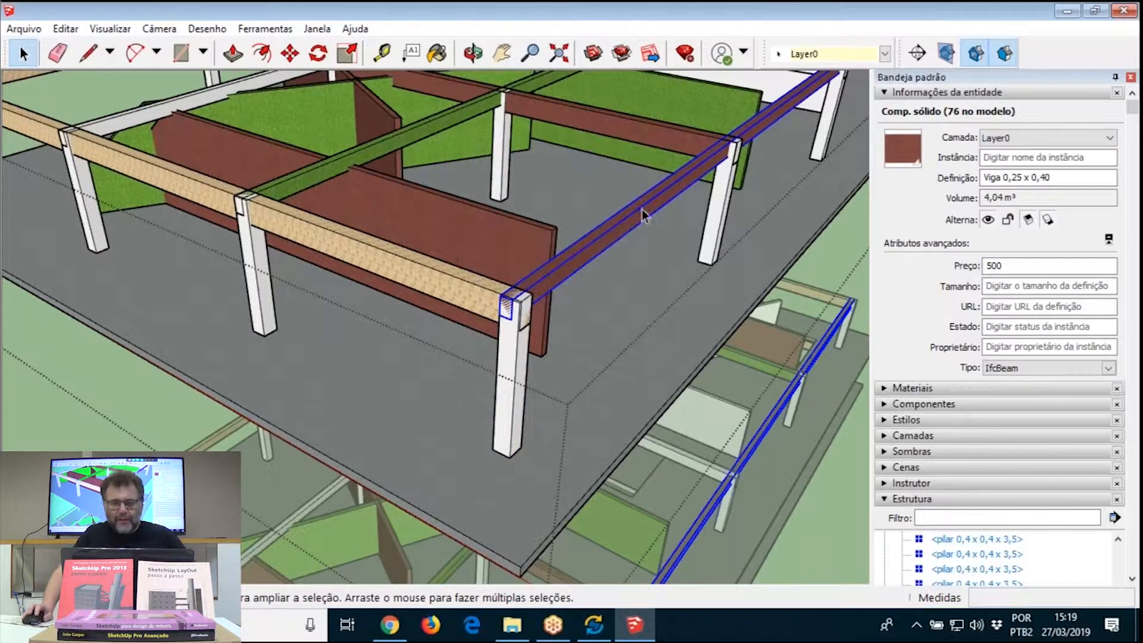
pyautogui.click(627, 317)
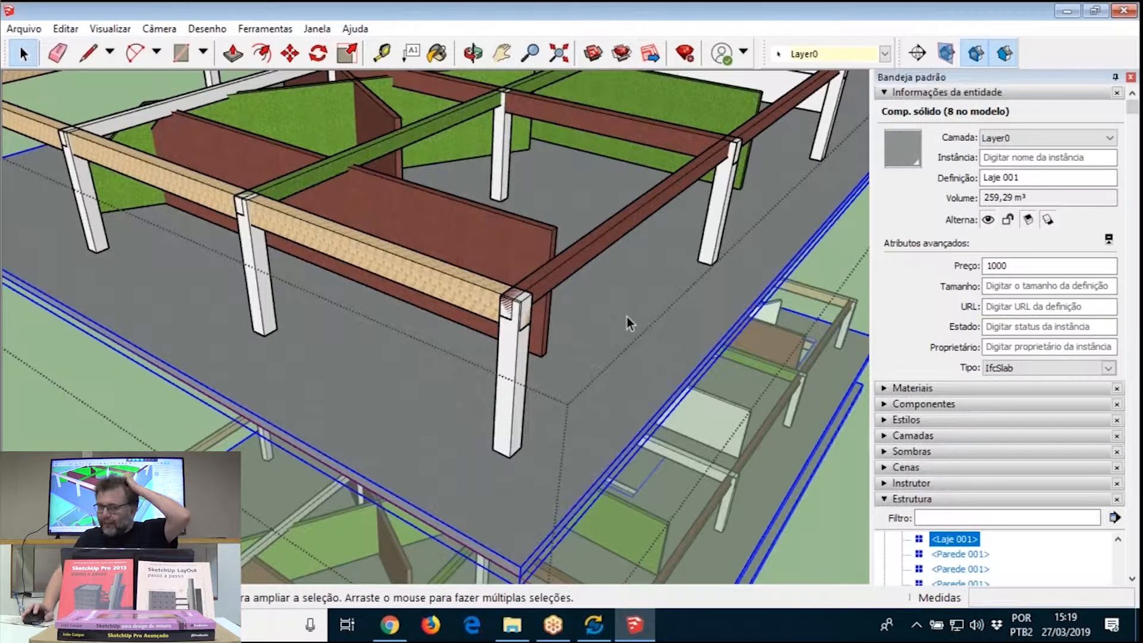
pyautogui.click(519, 236)
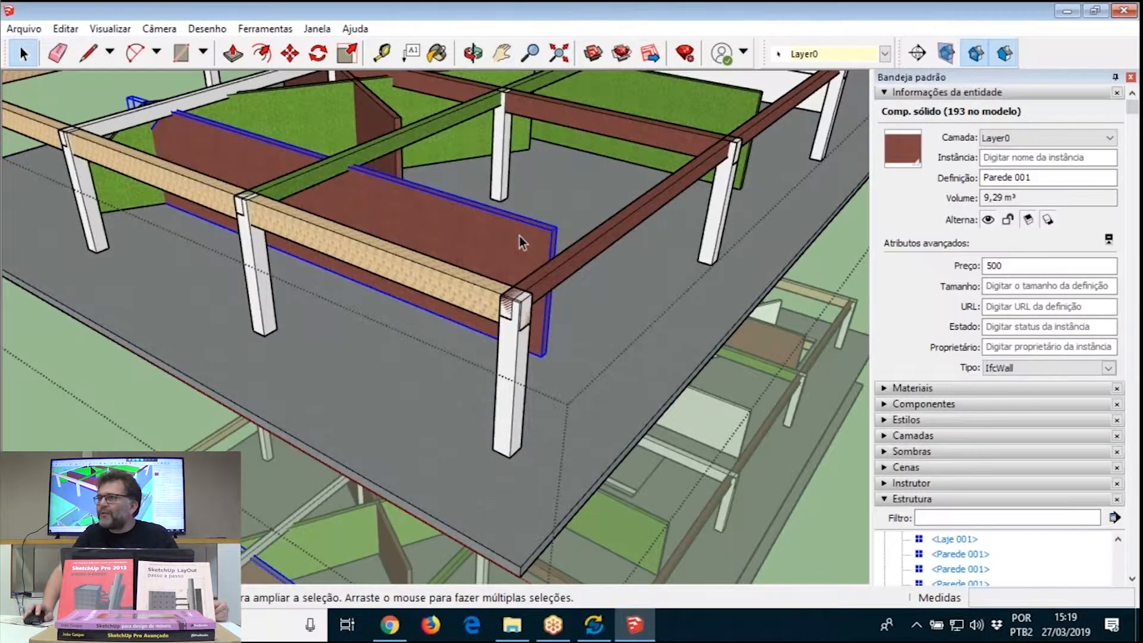
# Step: Open the component options of the Parede 001 wall, review its IFC description, name, object type and tag fields, and close them
pyautogui.rightClick(519, 236)
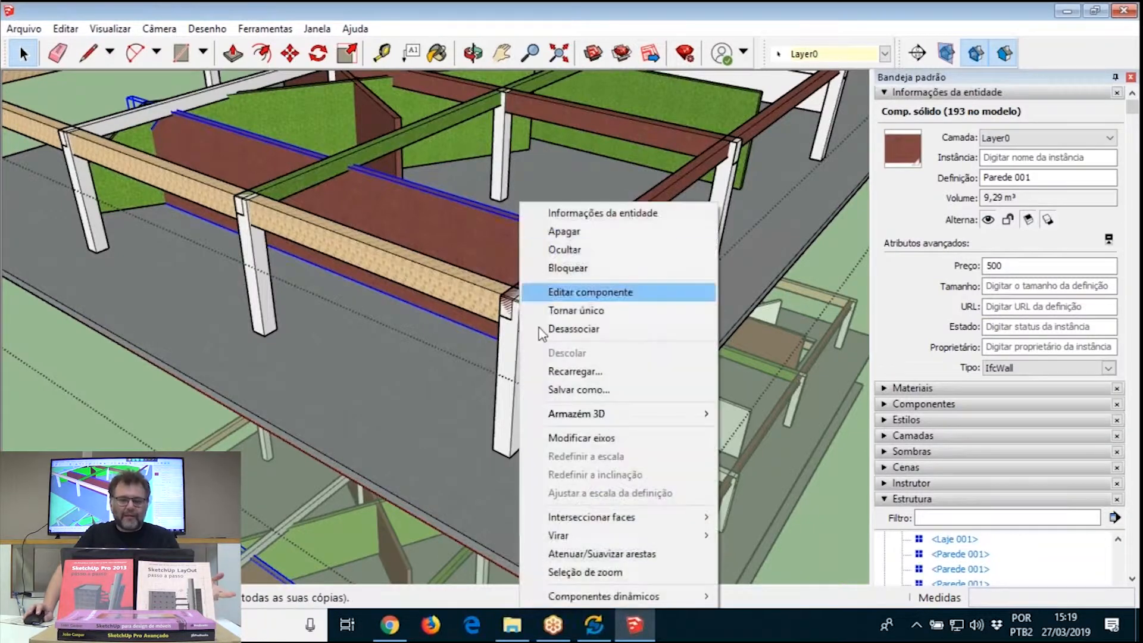
pyautogui.moveTo(589, 595)
pyautogui.click(781, 538)
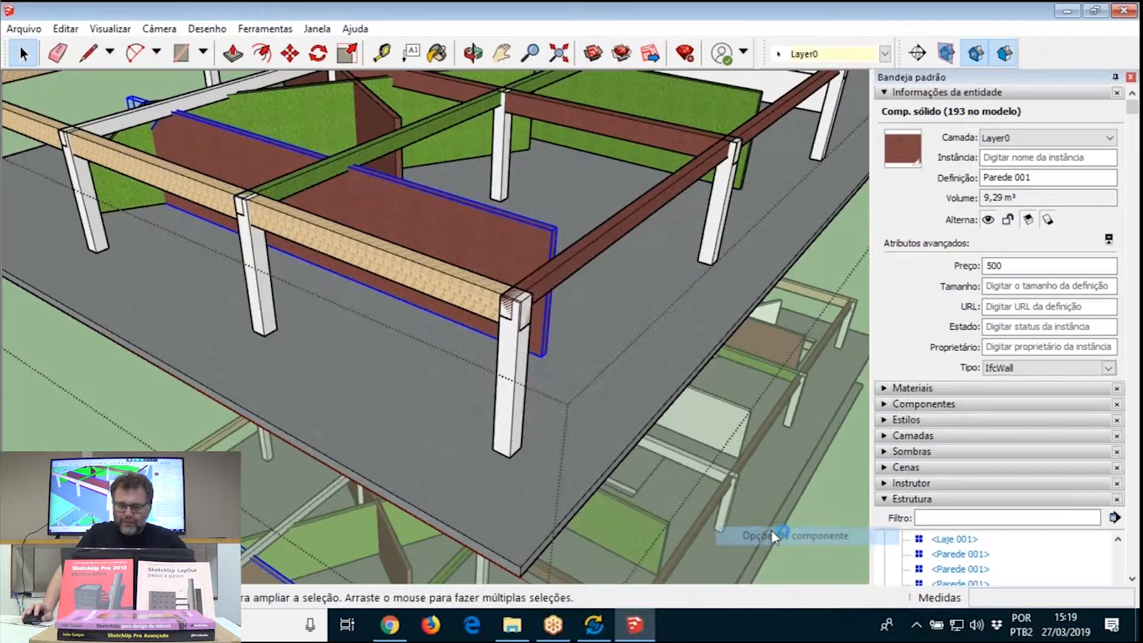
pyautogui.moveTo(333, 264); pyautogui.dragTo(201, 98)
pyautogui.click(163, 293)
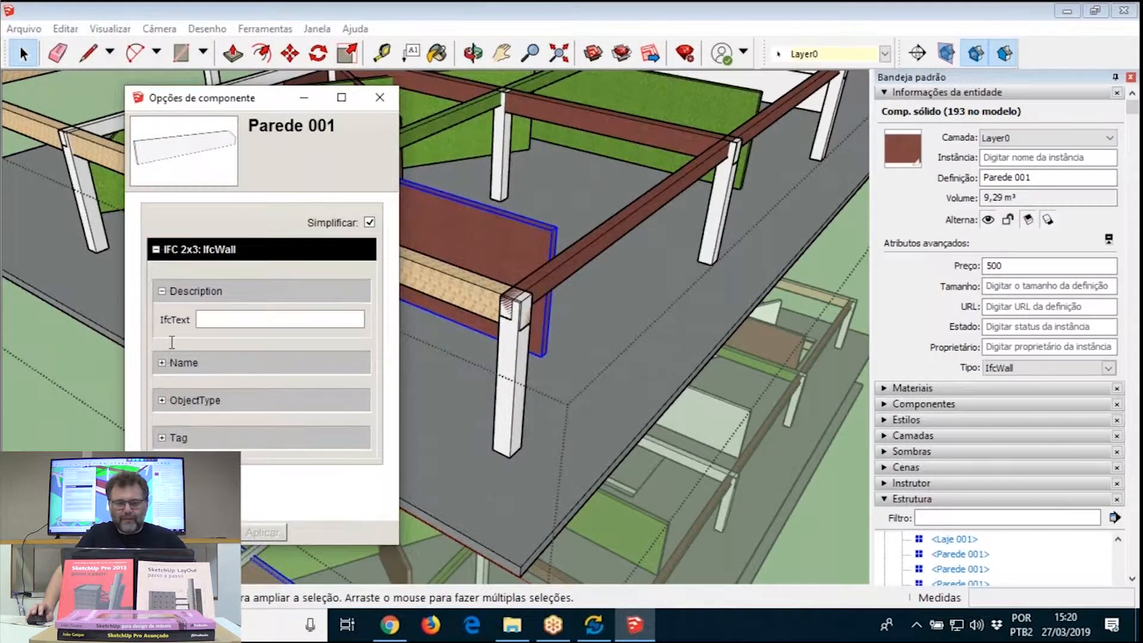
pyautogui.click(162, 363)
pyautogui.click(162, 435)
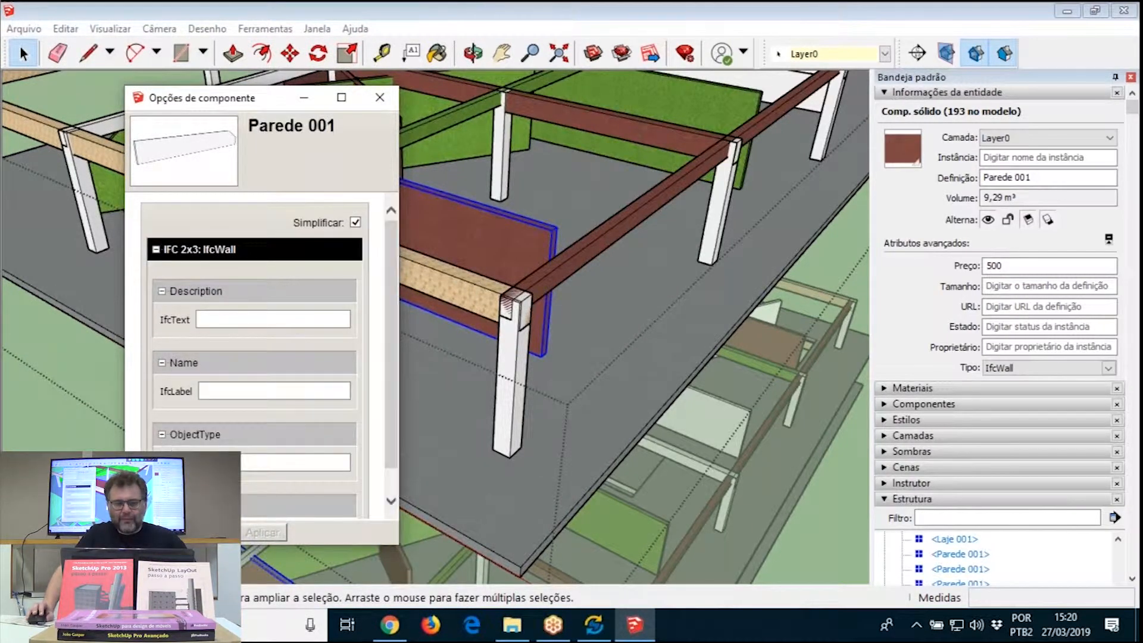
pyautogui.scroll(-1, 242, 316)
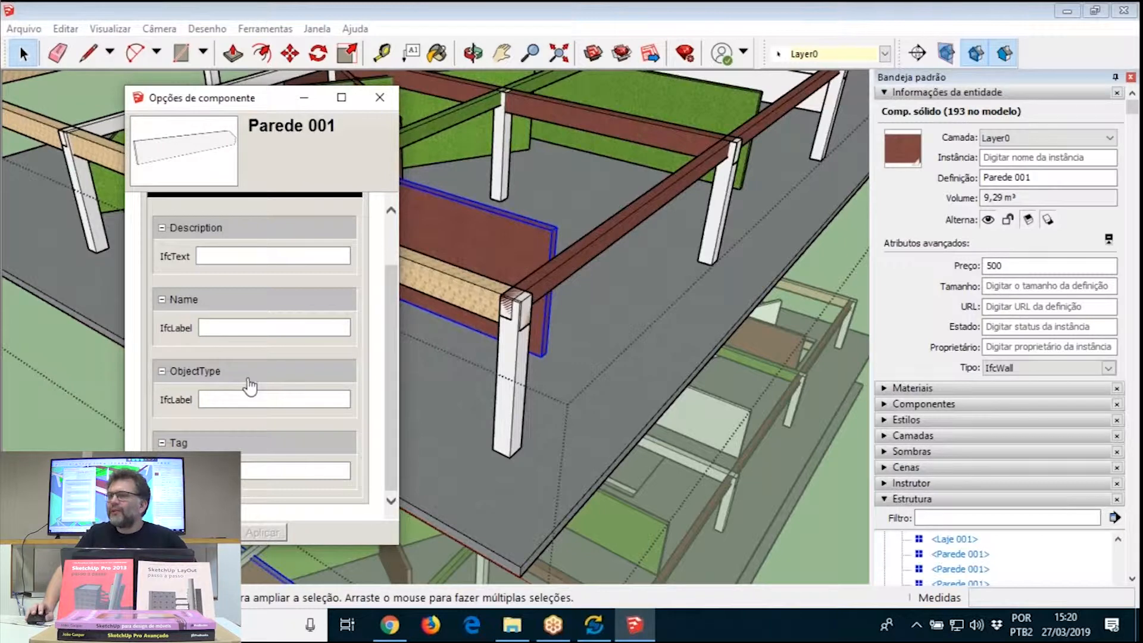
pyautogui.click(380, 97)
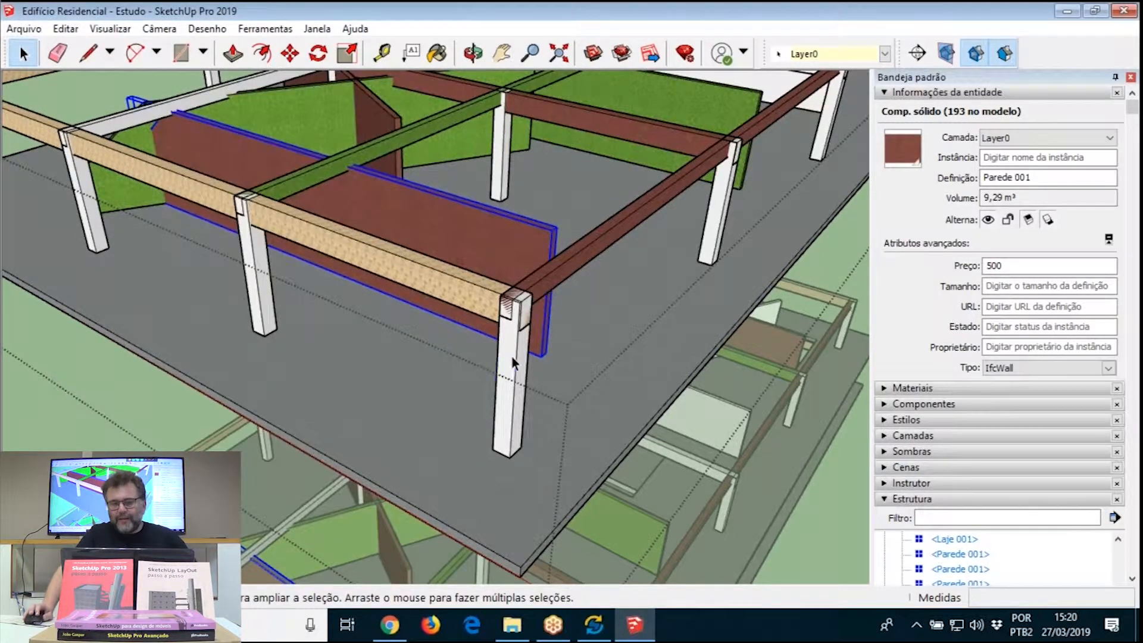
# Step: Open the component options of corner pillar A4, review its IFC name, object type and tag fields, and close them
pyautogui.click(512, 356)
pyautogui.rightClick(512, 356)
pyautogui.moveTo(571, 592)
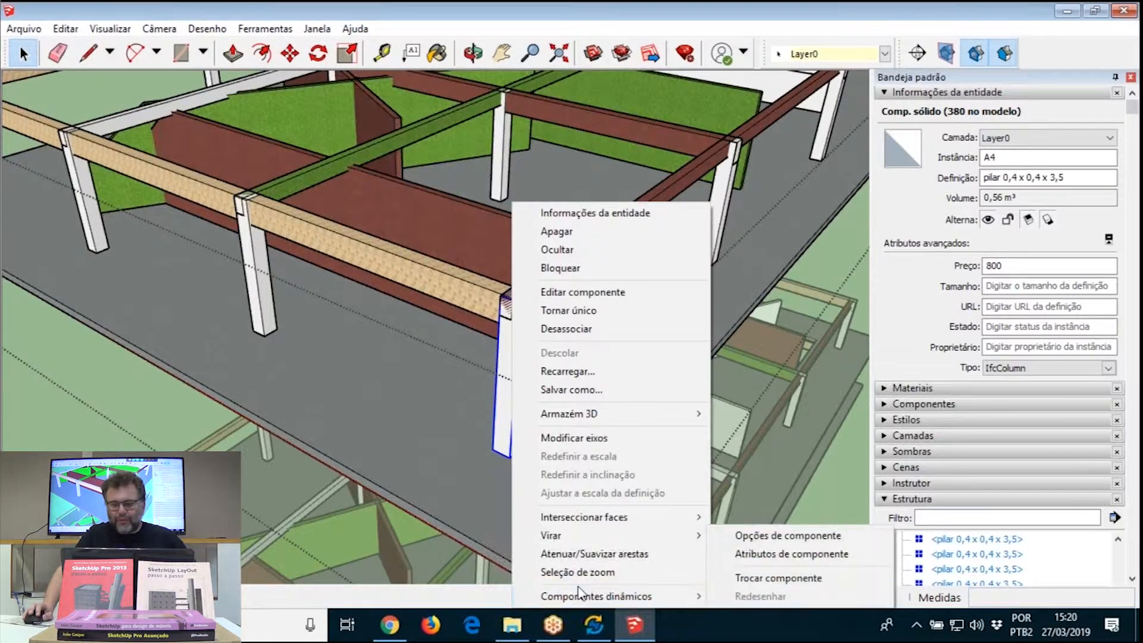
pyautogui.click(766, 537)
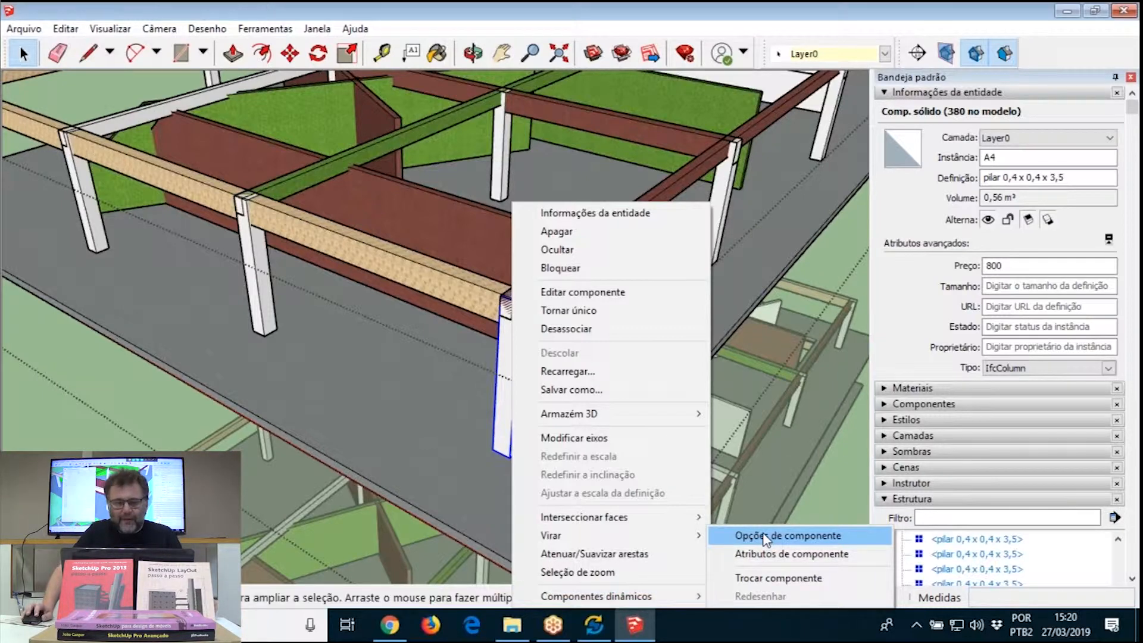
pyautogui.click(162, 404)
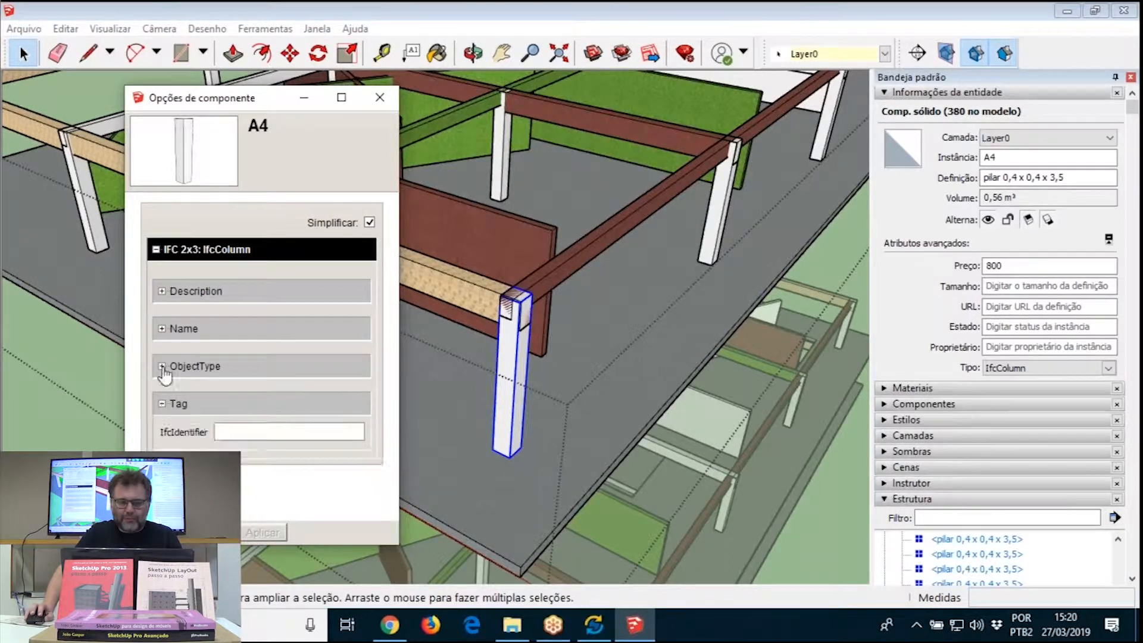
pyautogui.click(162, 366)
pyautogui.click(162, 327)
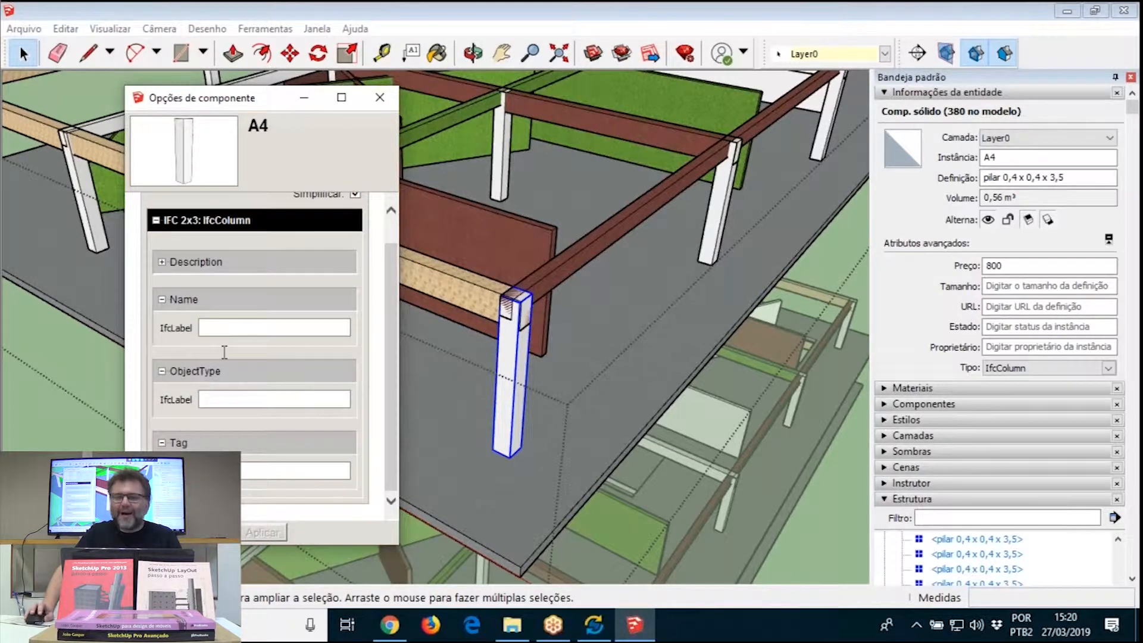
pyautogui.click(381, 104)
# Step: Check the price and IFC type of the brown wall, the wood-textured edge beam, the front corner pillar and the pillar behind it
pyautogui.click(491, 232)
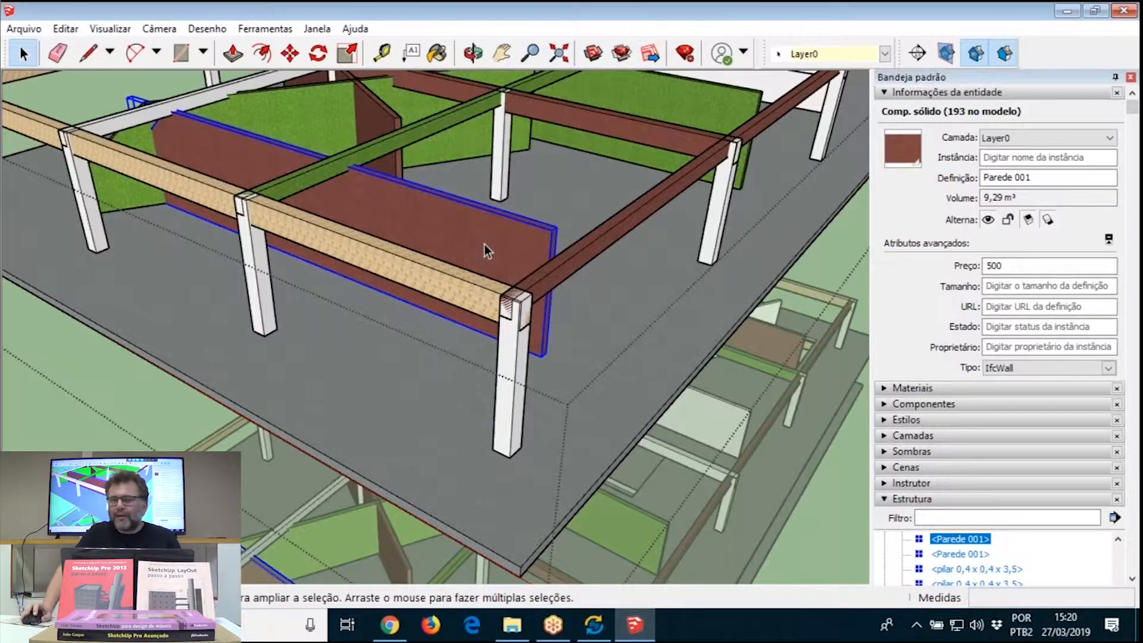
pyautogui.click(420, 280)
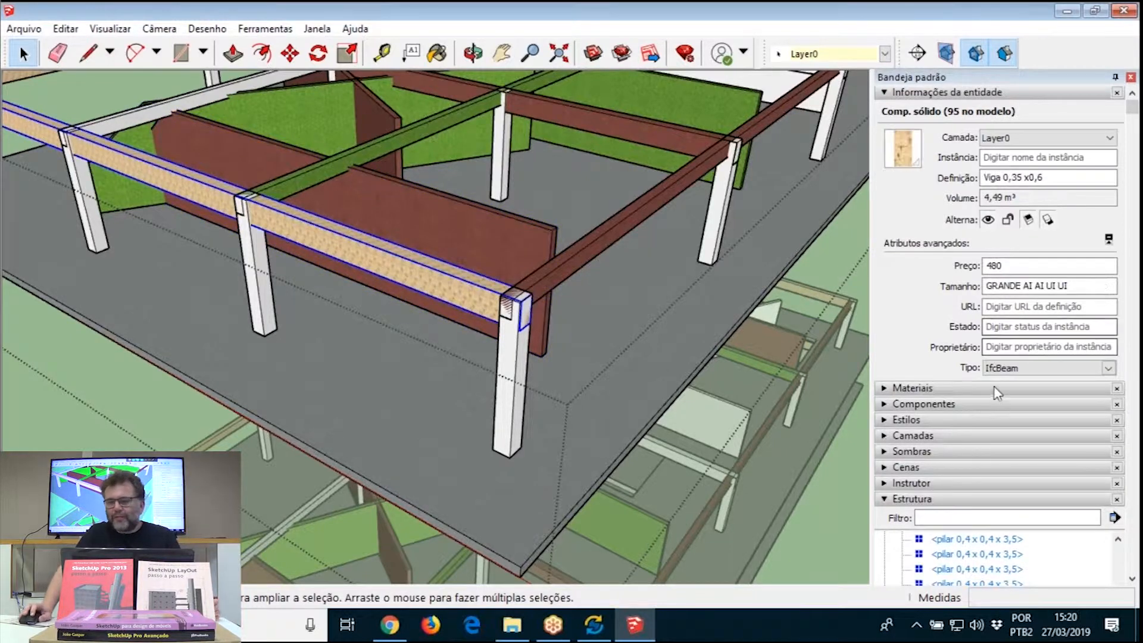
pyautogui.click(509, 378)
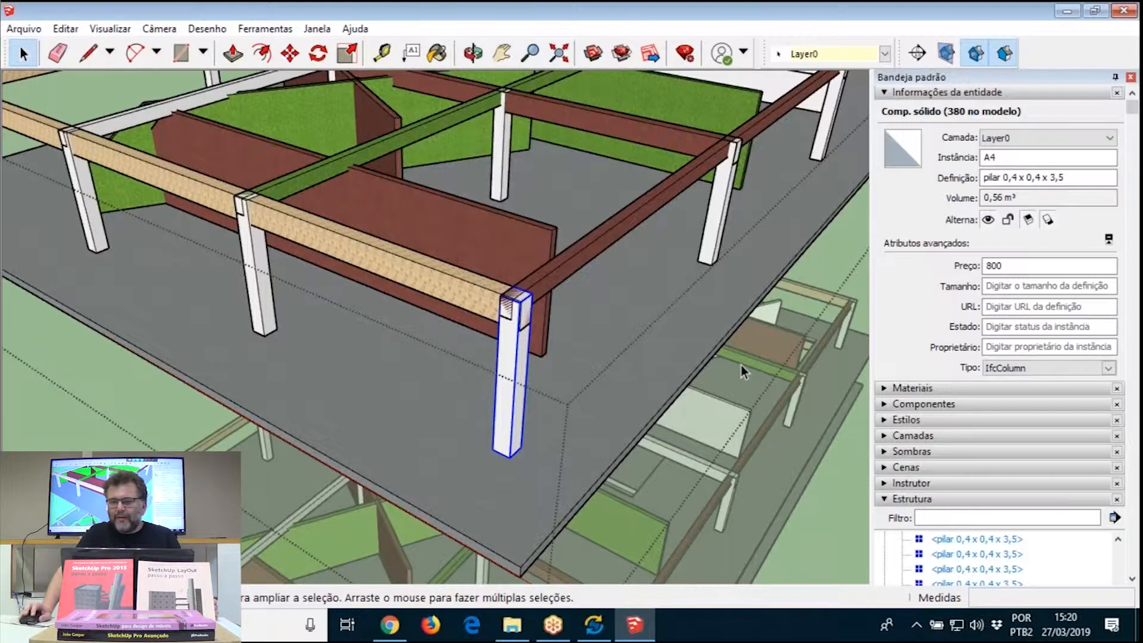
pyautogui.click(709, 217)
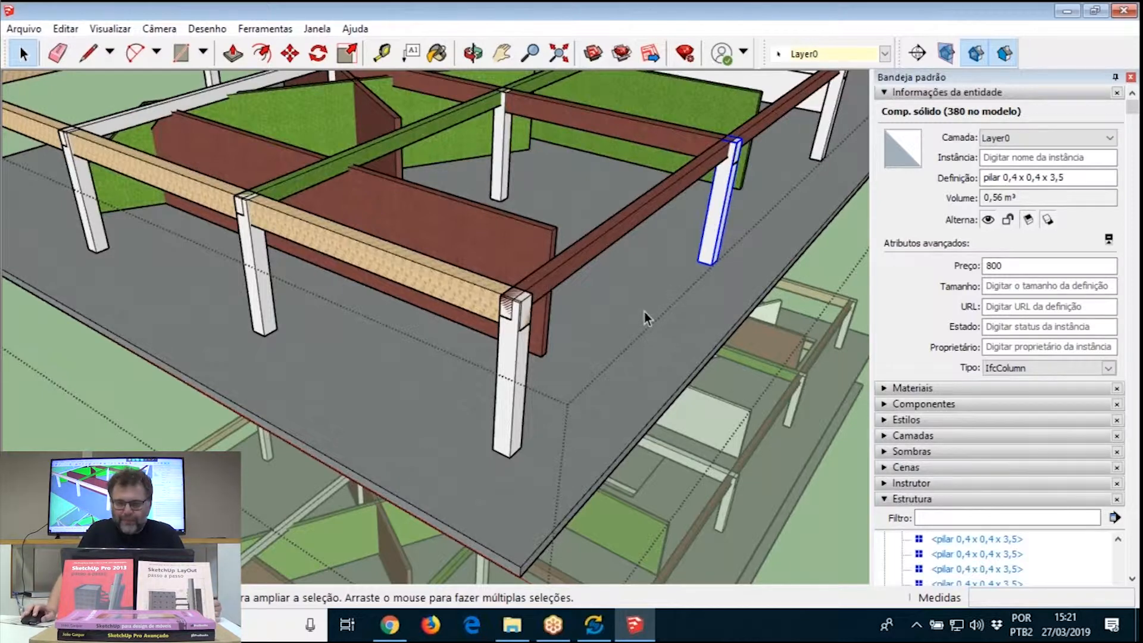
# Step: Leave the floor's editing context and select the whole Piso 7 component to check its definition and IFC type
pyautogui.scroll(-5, 633, 302)
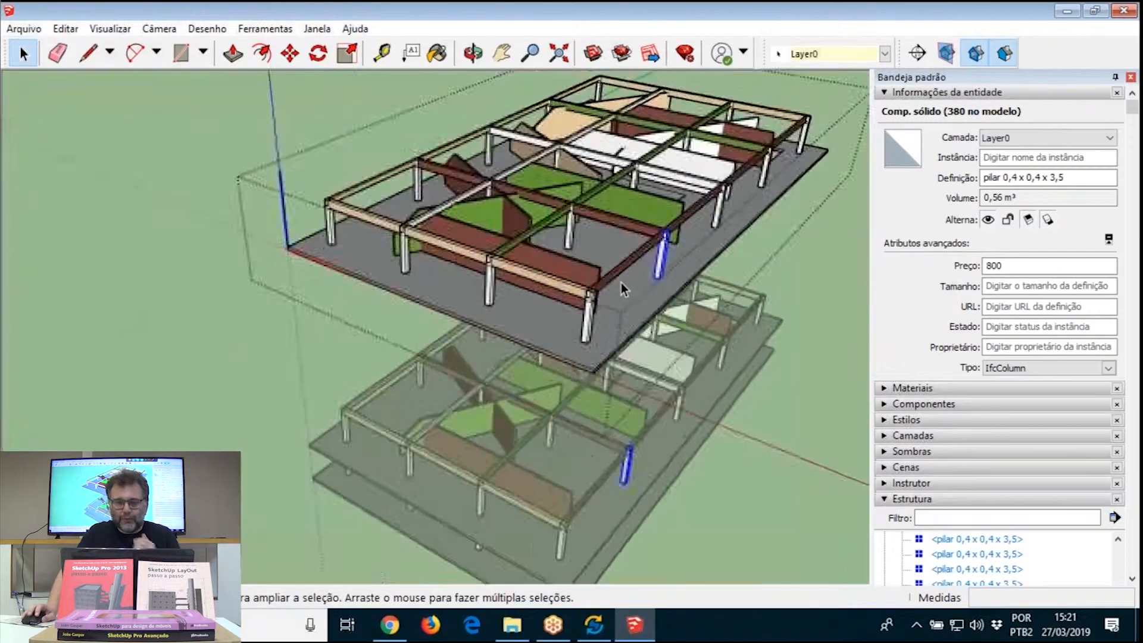
pyautogui.scroll(-2, 620, 279)
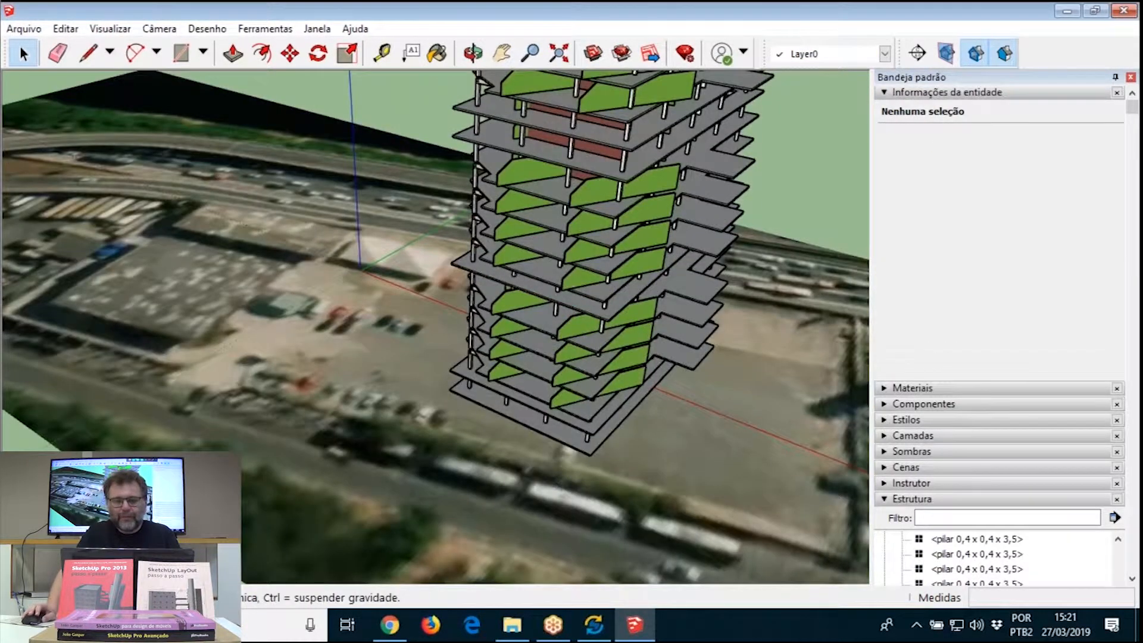
pyautogui.moveTo(580, 251); pyautogui.dragTo(600, 227, button='middle')
pyautogui.scroll(4, 599, 280)
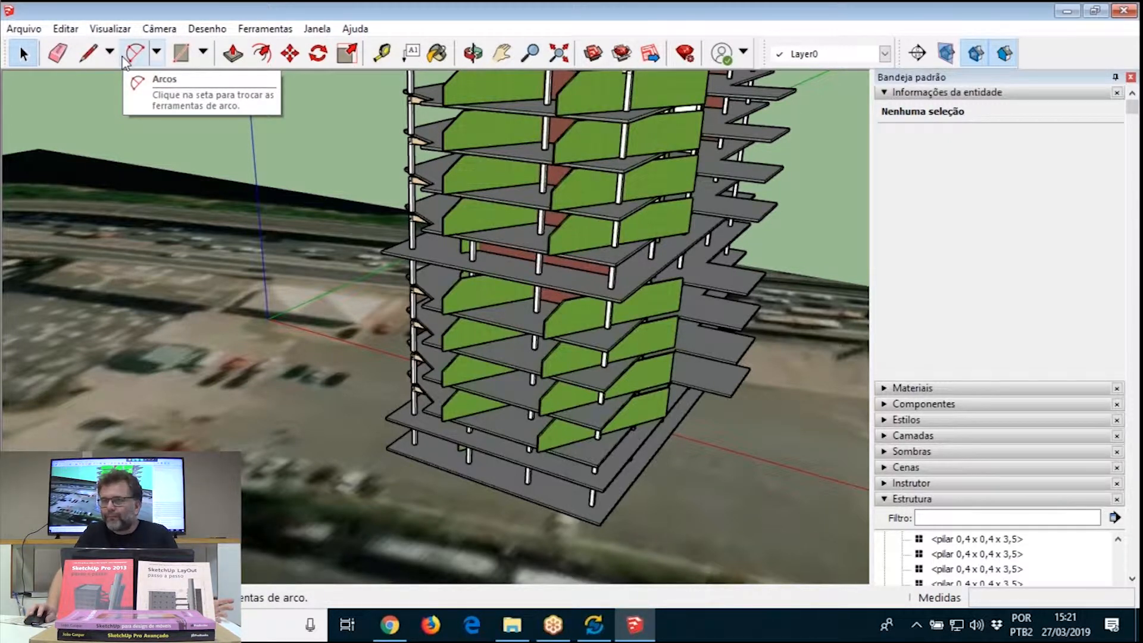
pyautogui.click(572, 275)
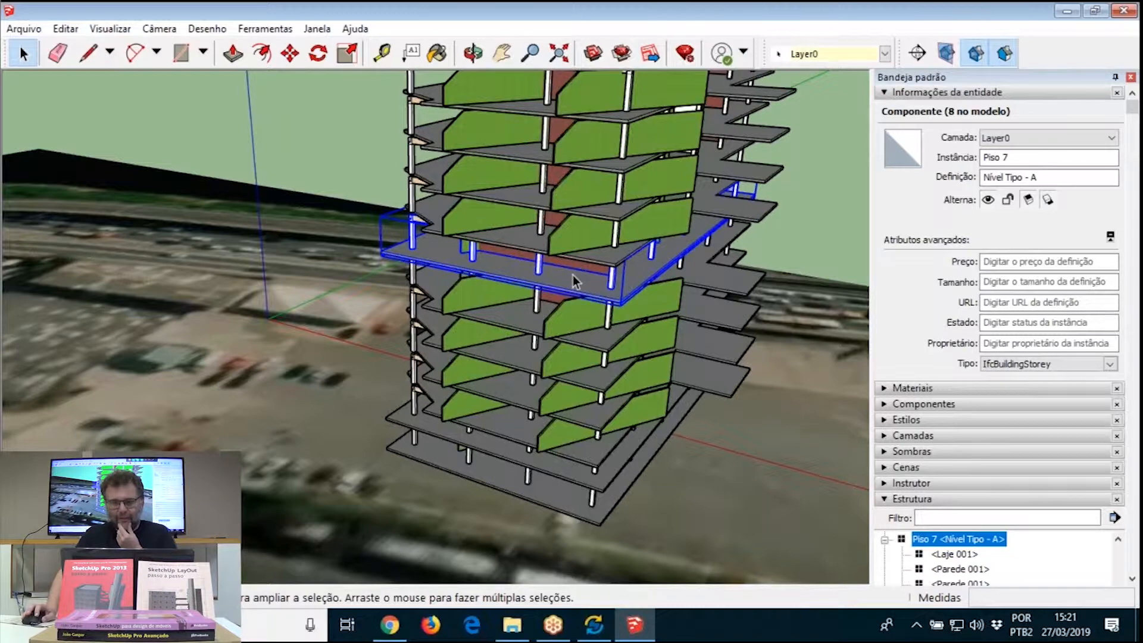
pyautogui.moveTo(516, 289); pyautogui.dragTo(562, 229, button='middle')
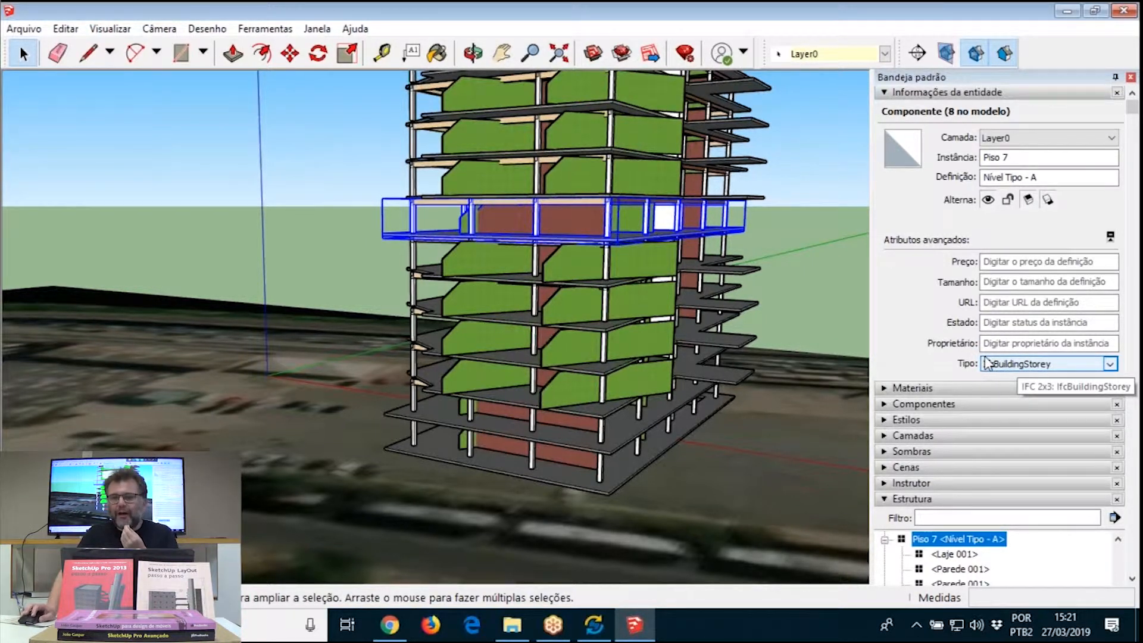
pyautogui.click(904, 29)
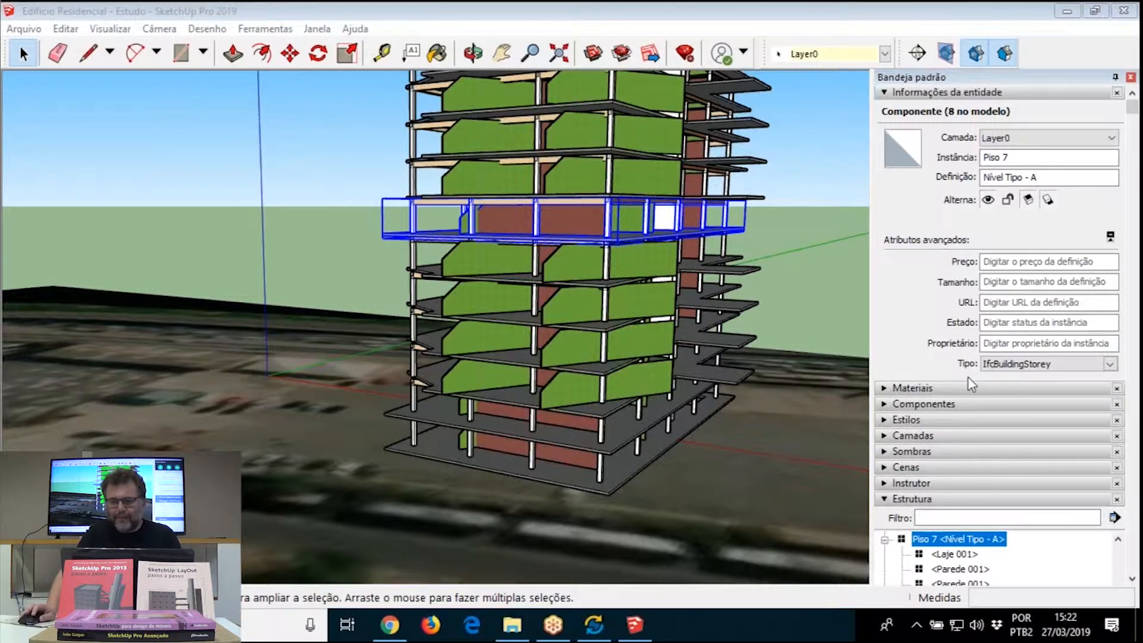
# Step: Select the floors around Piso 7 one after another to compare their component definitions
pyautogui.click(583, 174)
pyautogui.click(583, 174)
pyautogui.click(573, 220)
pyautogui.click(573, 262)
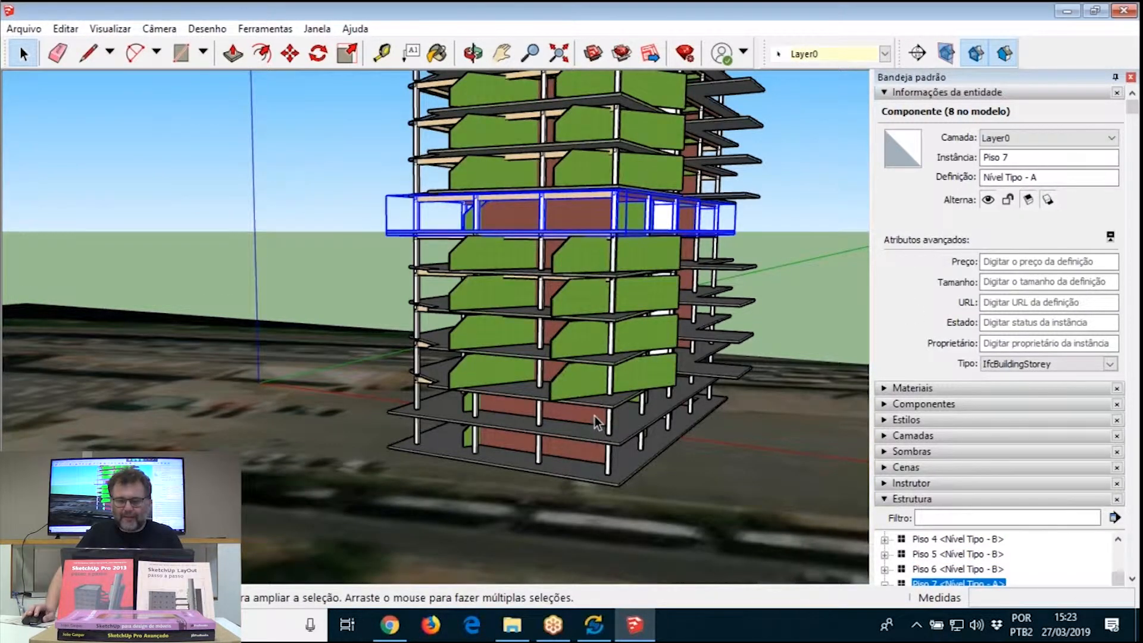
# Step: Open the Piso 2 component for editing and select its front brown wall to check its price and IFC type
pyautogui.doubleClick(594, 415)
pyautogui.moveTo(594, 415); pyautogui.dragTo(588, 367, button='middle')
pyautogui.scroll(2, 588, 367)
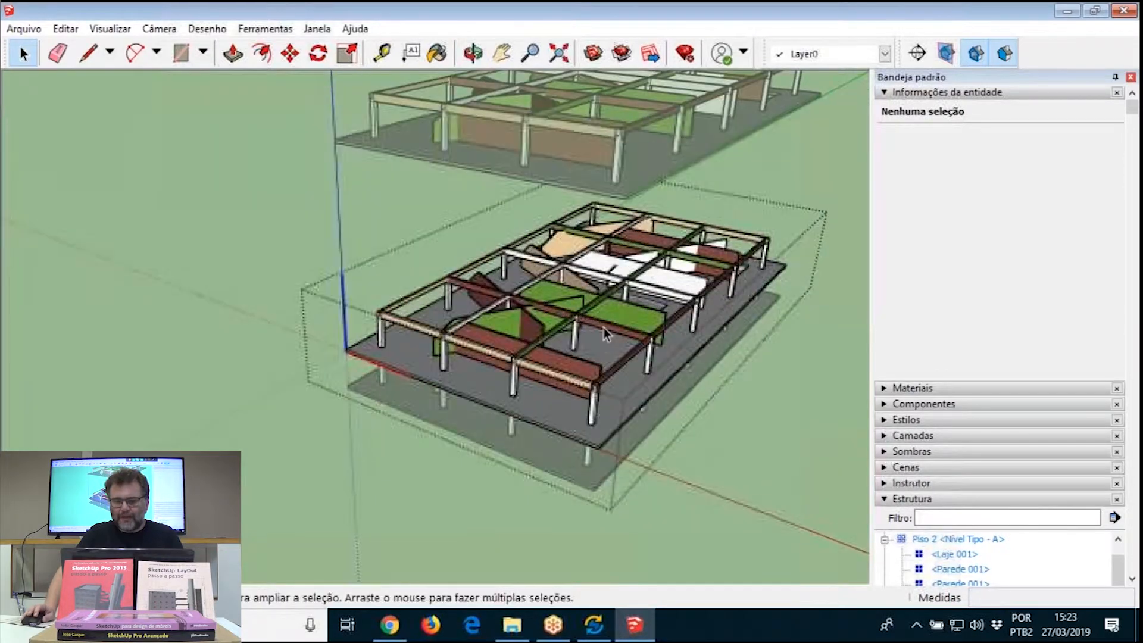
pyautogui.click(588, 367)
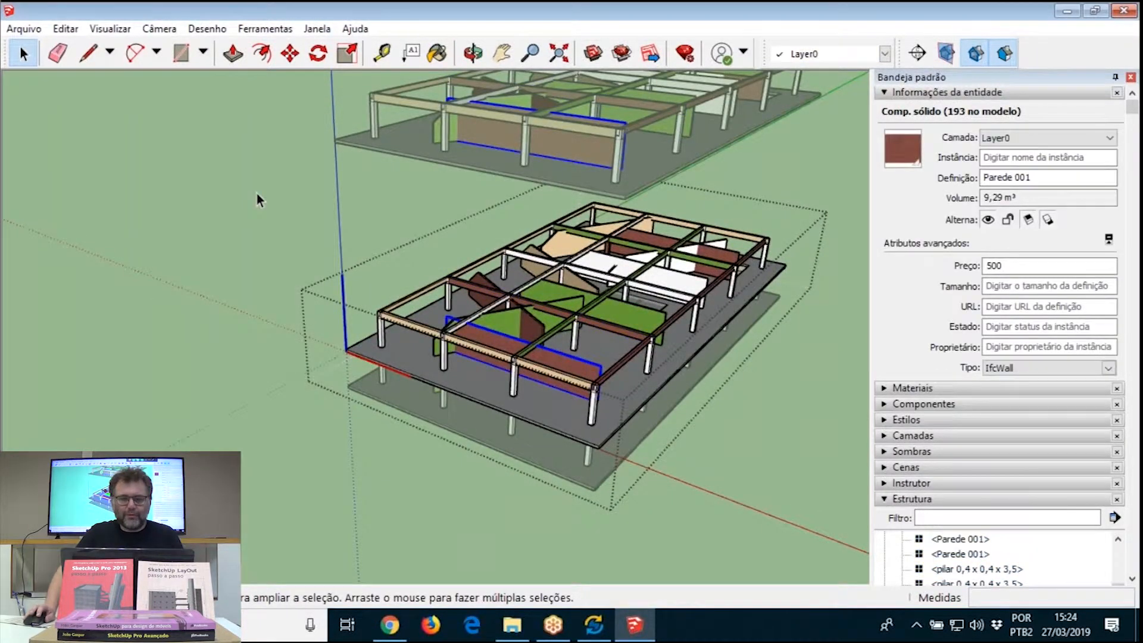
# Step: Leave Piso 2 and check the definition and IFC type of Piso 3, Piso 4 and Piso 5
pyautogui.click(256, 194)
pyautogui.click(498, 360)
pyautogui.moveTo(498, 359); pyautogui.dragTo(617, 310, button='middle')
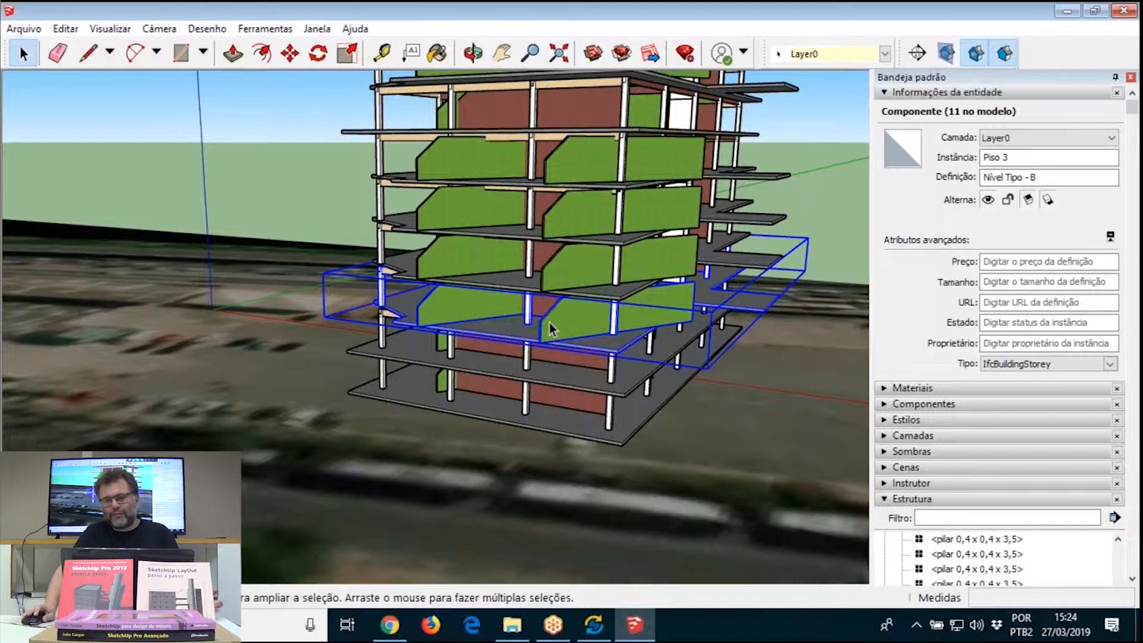
pyautogui.moveTo(551, 284); pyautogui.dragTo(647, 262, button='middle')
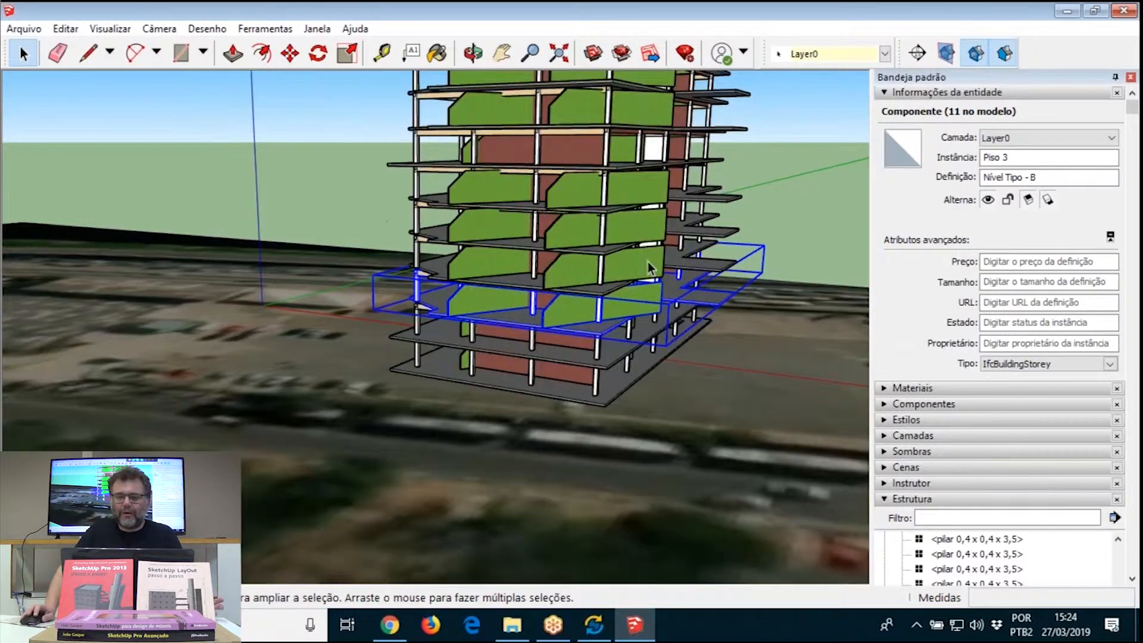
pyautogui.click(601, 277)
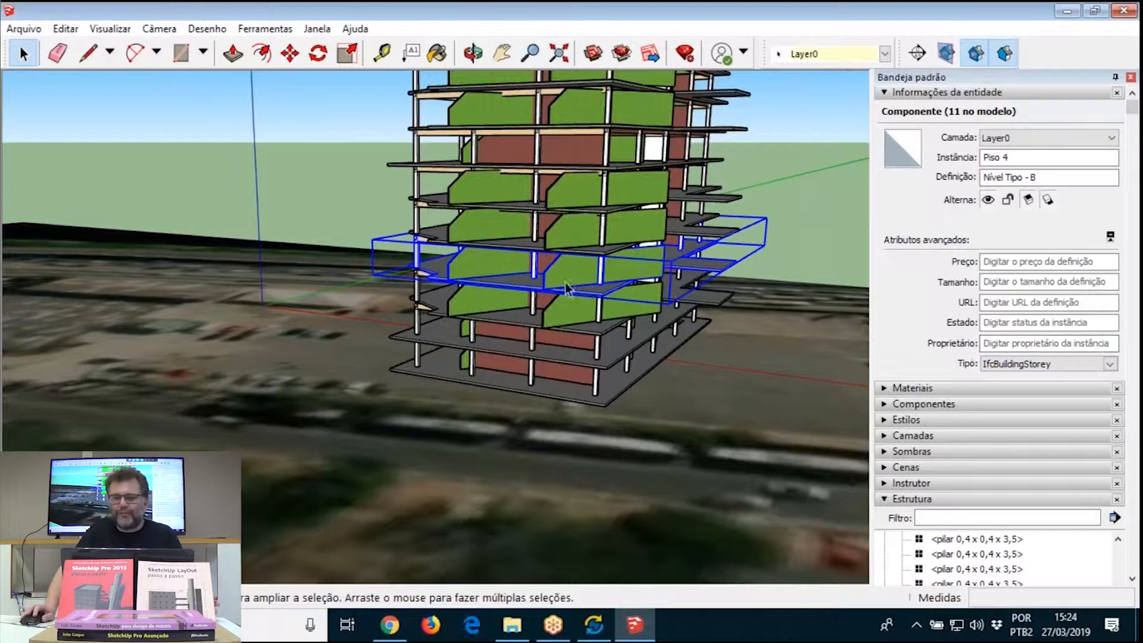
pyautogui.click(589, 232)
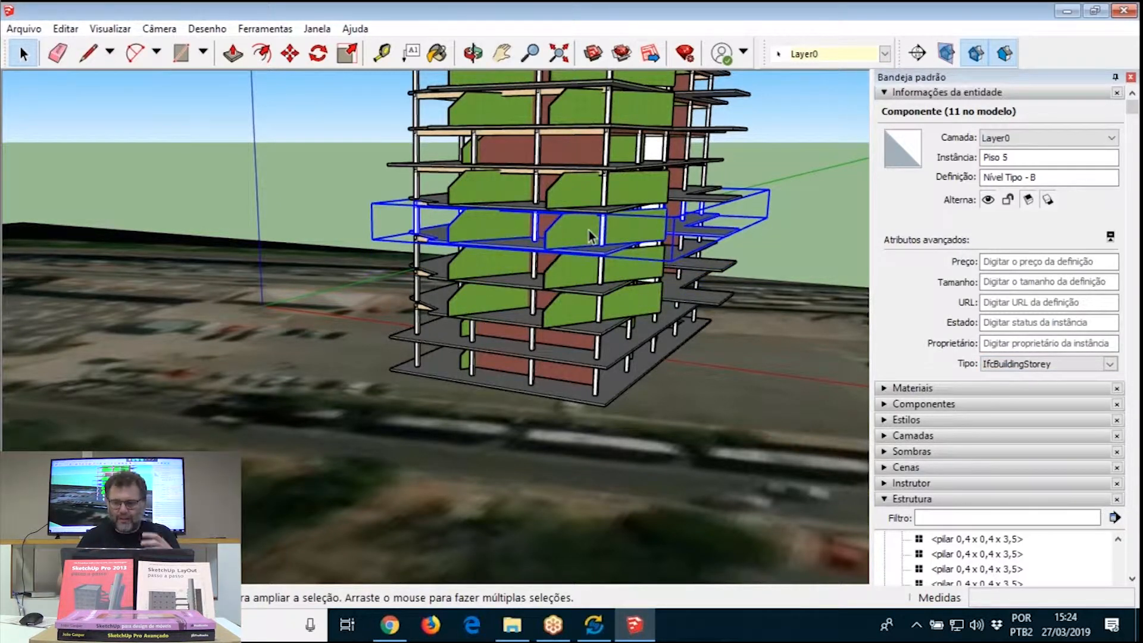
pyautogui.moveTo(587, 230); pyautogui.dragTo(601, 173, button='middle')
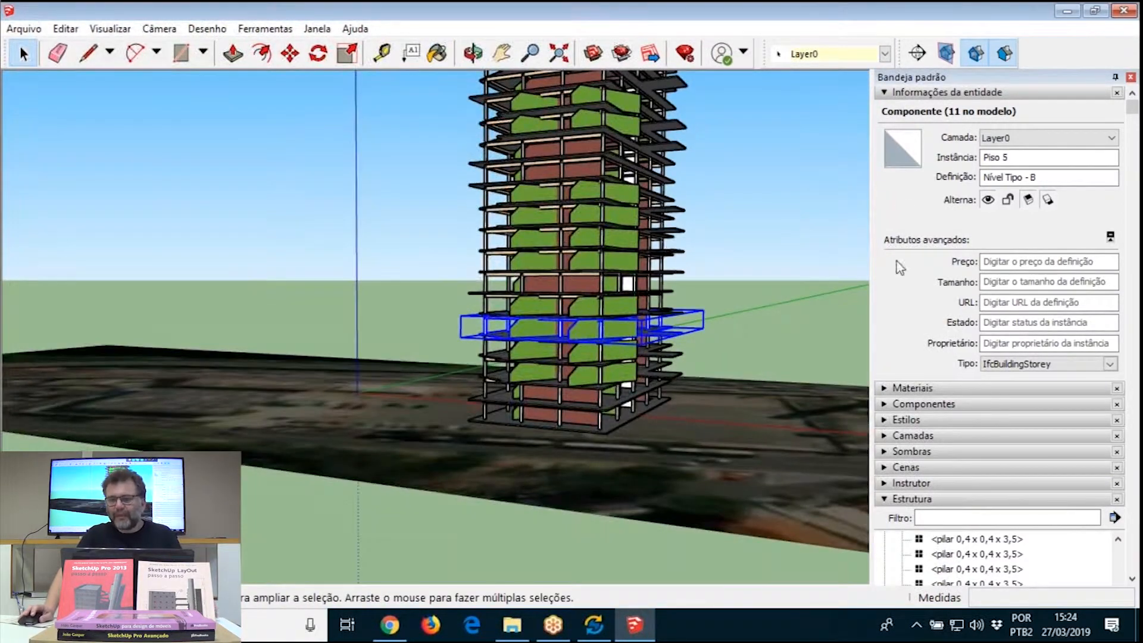
# Step: Collapse the entity information and select Piso 2 in the model structure, keeping its contents expanded
pyautogui.click(885, 91)
pyautogui.scroll(-1, 938, 358)
pyautogui.scroll(7, 936, 344)
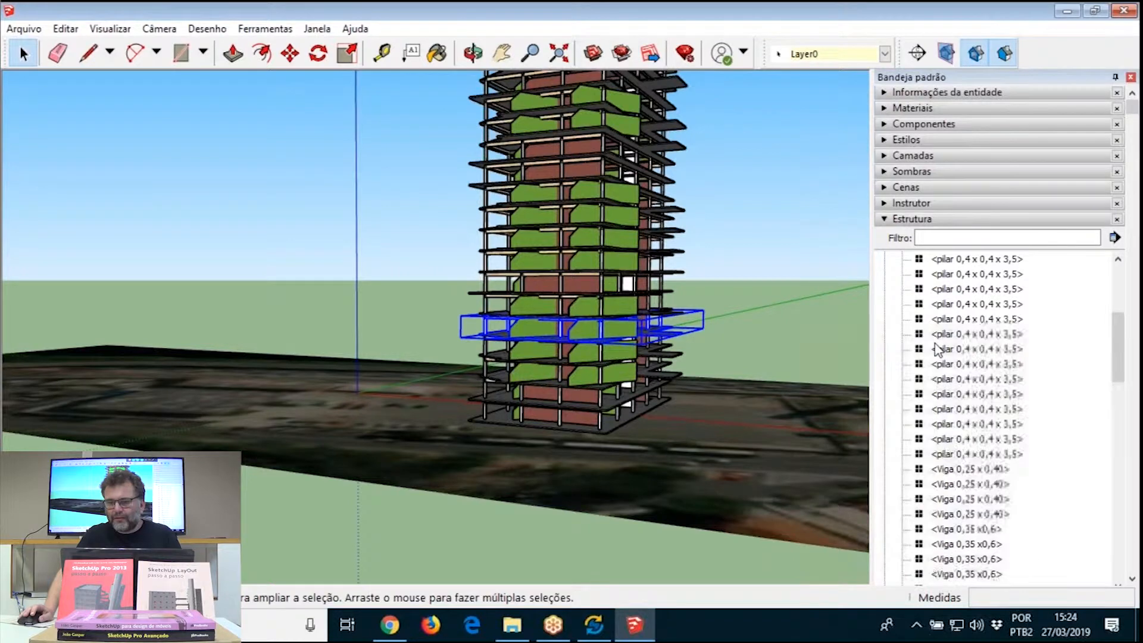
pyautogui.scroll(2, 936, 344)
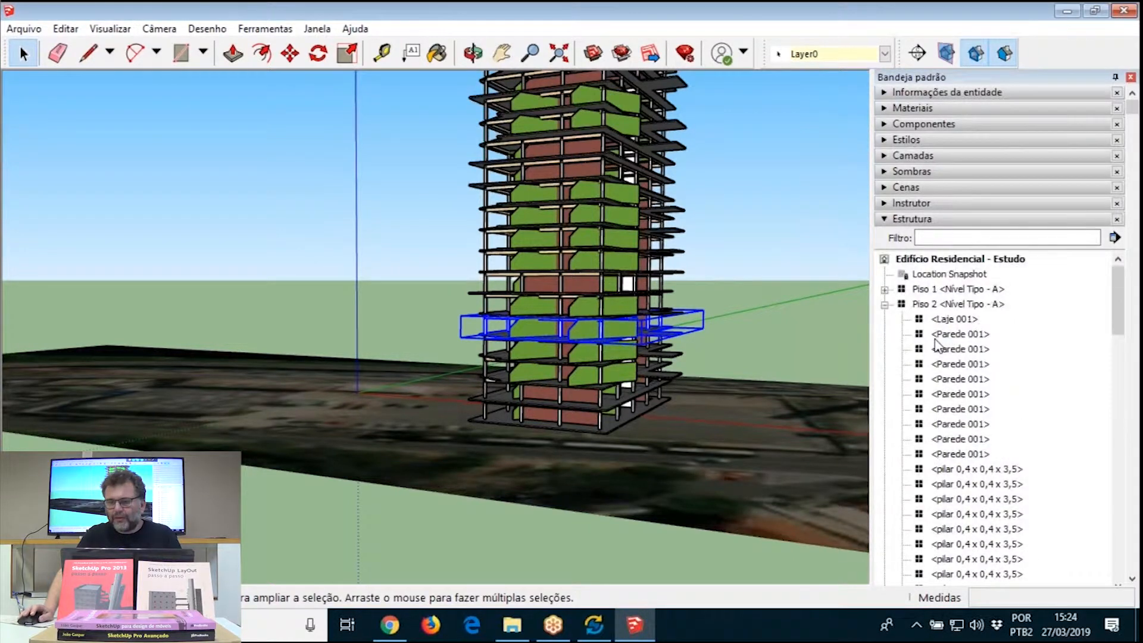
pyautogui.click(884, 304)
pyautogui.click(935, 304)
pyautogui.click(884, 304)
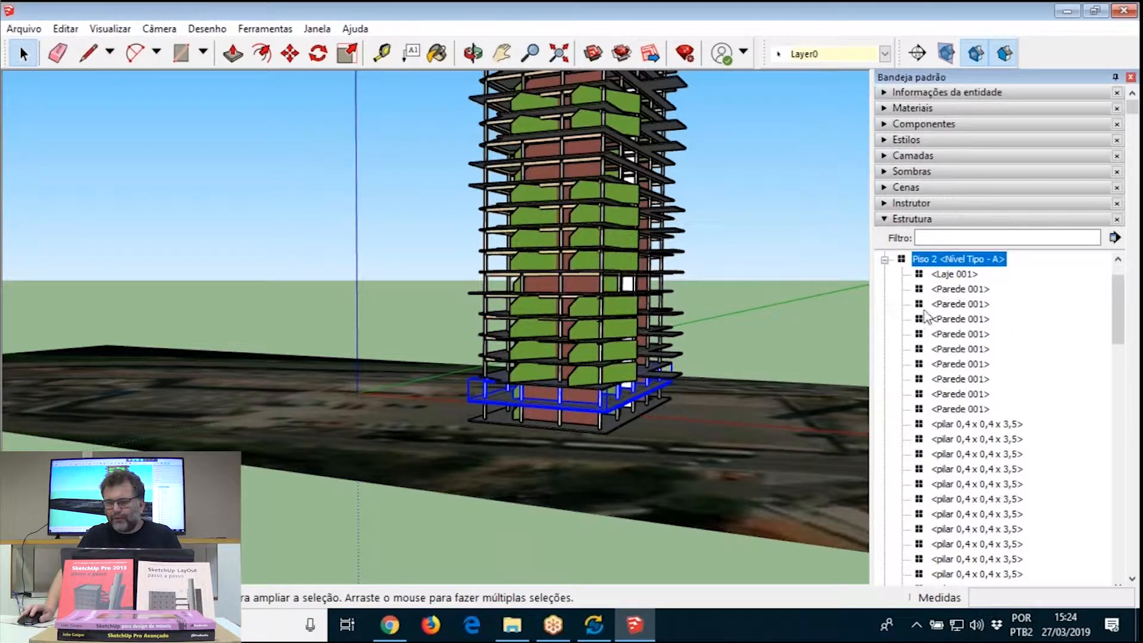
# Step: Select several unnamed pillars of Piso 2 in the model structure to locate them, and leave the floor's editing context
pyautogui.scroll(-10, 896, 313)
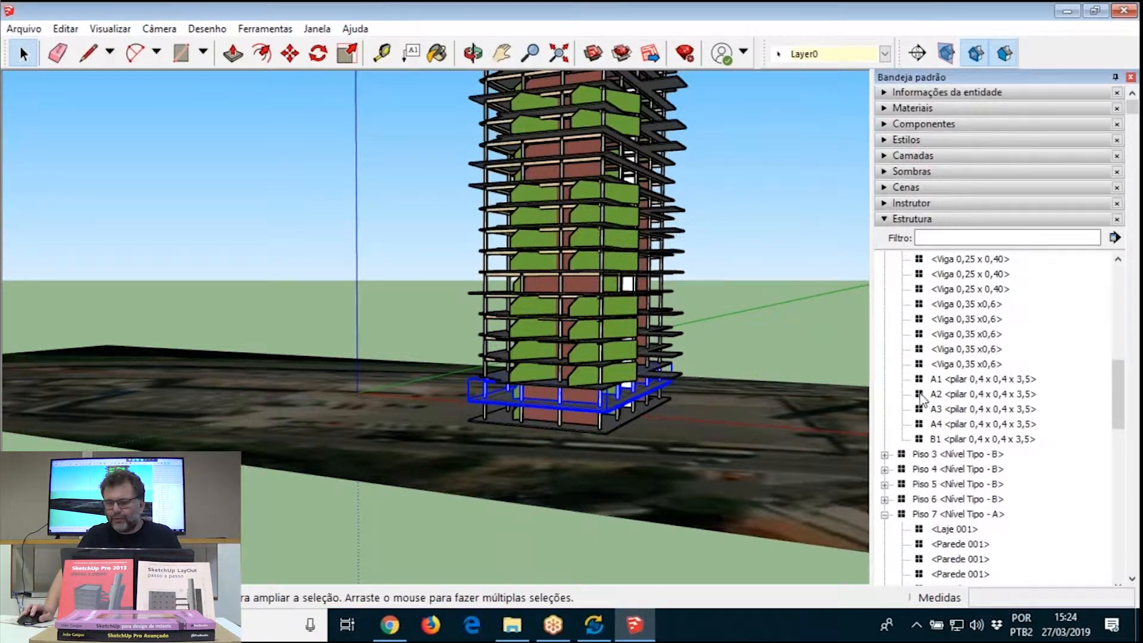
pyautogui.scroll(2, 923, 392)
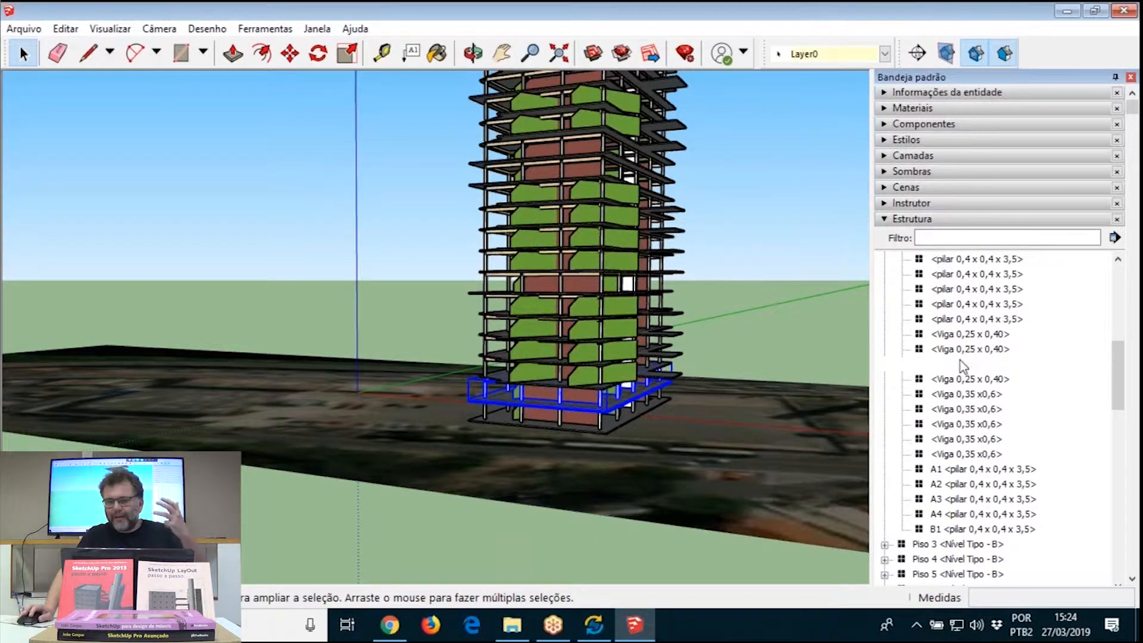
pyautogui.click(965, 319)
pyautogui.click(967, 303)
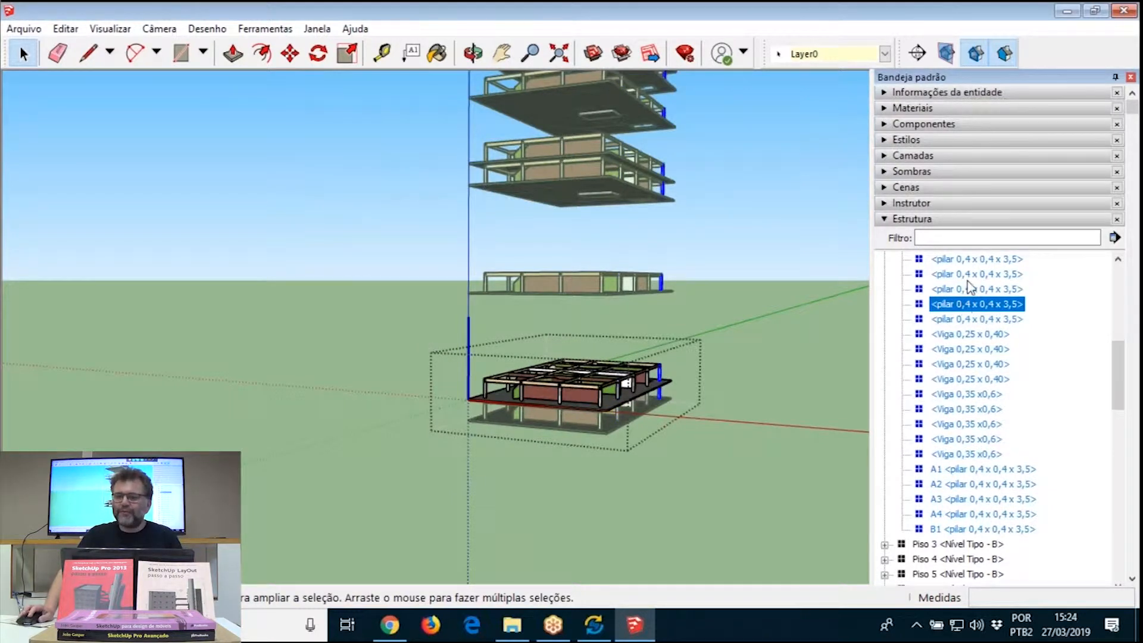
pyautogui.click(967, 274)
pyautogui.scroll(8, 961, 310)
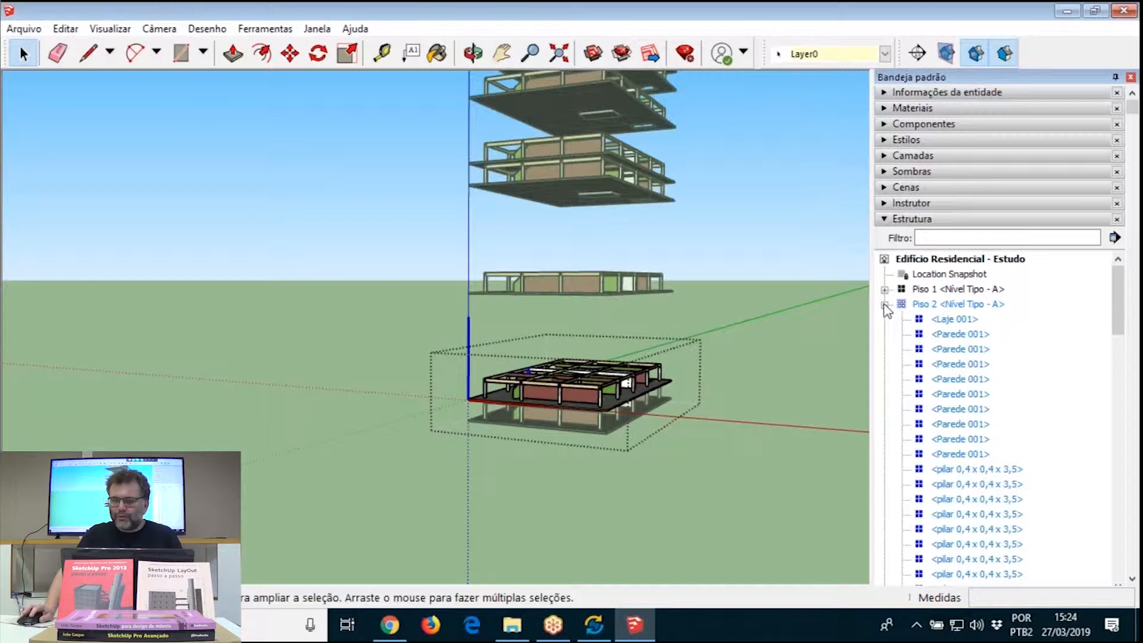
pyautogui.click(789, 255)
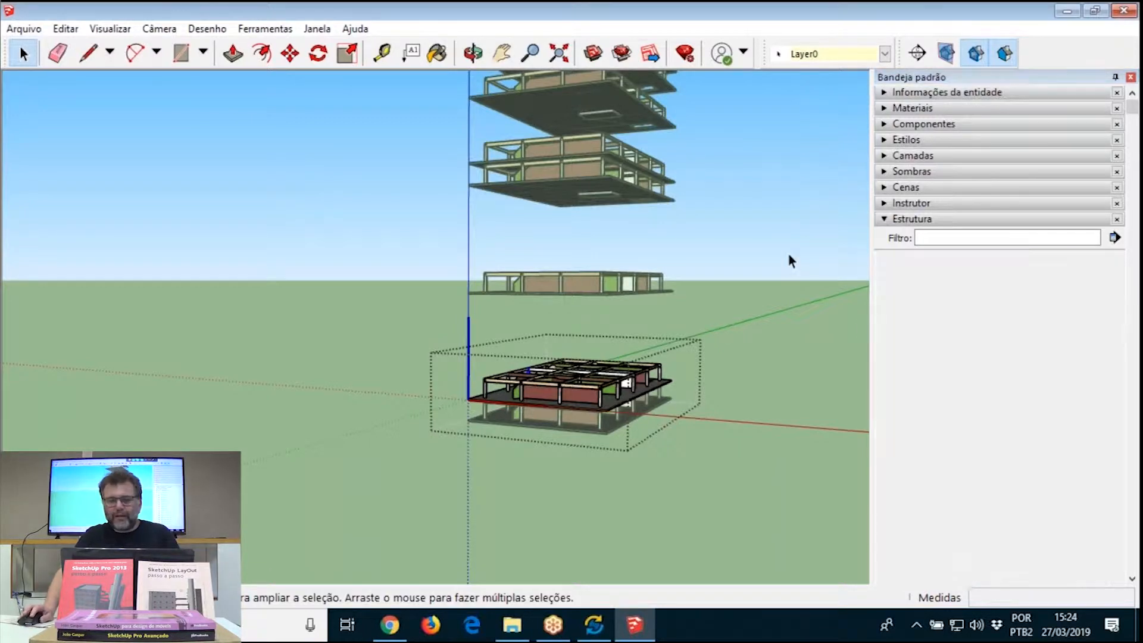
pyautogui.moveTo(763, 260); pyautogui.dragTo(640, 345, button='middle')
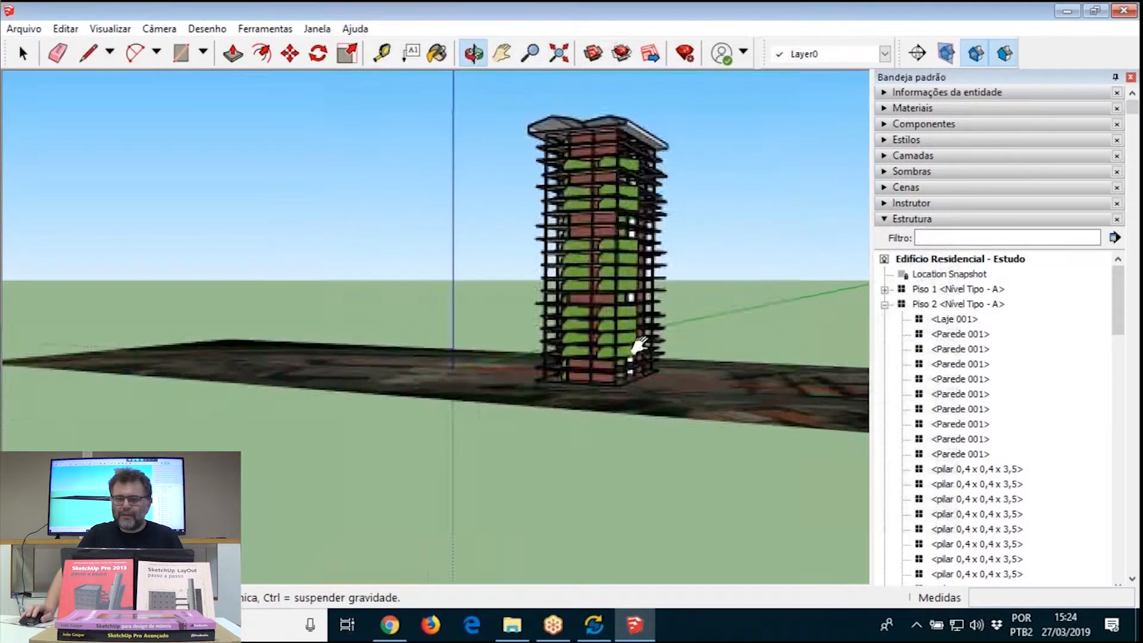
# Step: Select all floors of the tower together with the roof, and after that the Location Snapshot terrain beneath it
pyautogui.scroll(5, 640, 347)
pyautogui.moveTo(612, 362); pyautogui.dragTo(615, 249, button='middle')
pyautogui.click(601, 318)
pyautogui.scroll(-1, 601, 343)
pyautogui.scroll(-2, 601, 342)
pyautogui.scroll(-2, 614, 247)
pyautogui.moveTo(502, 110); pyautogui.dragTo(692, 424)
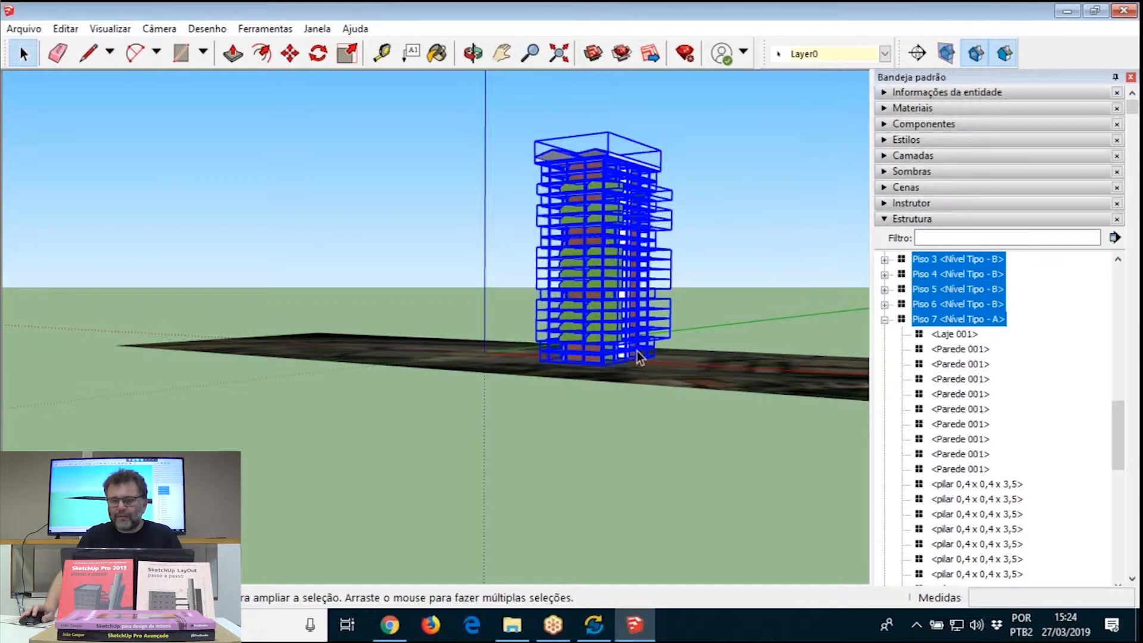
pyautogui.moveTo(639, 357); pyautogui.dragTo(558, 221, button='middle')
pyautogui.scroll(5, 558, 220)
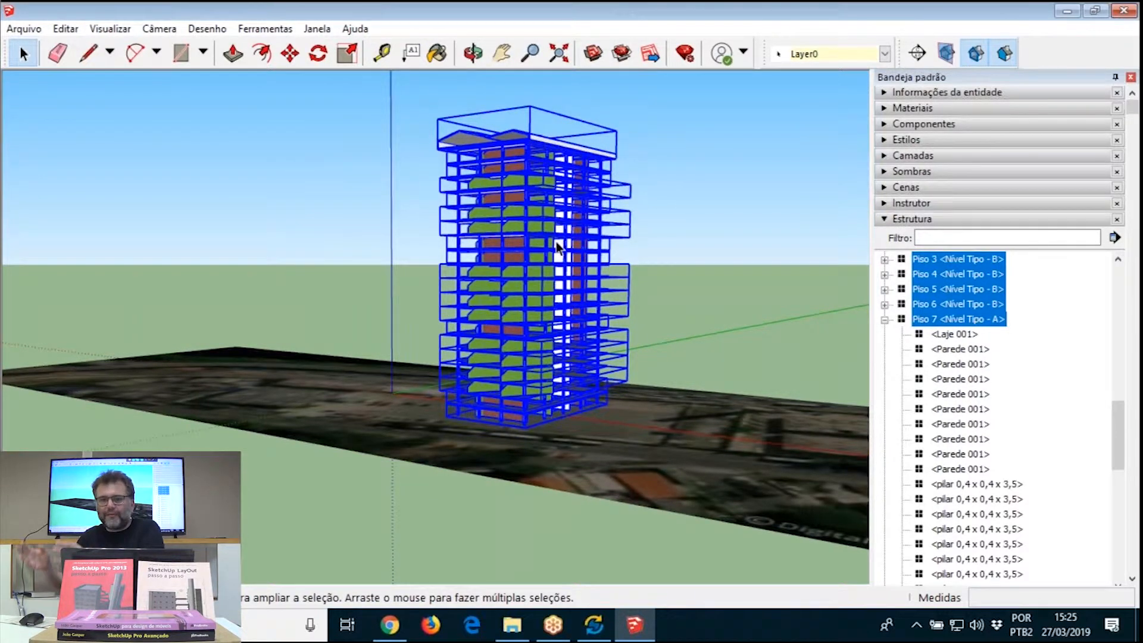
pyautogui.scroll(-2, 556, 250)
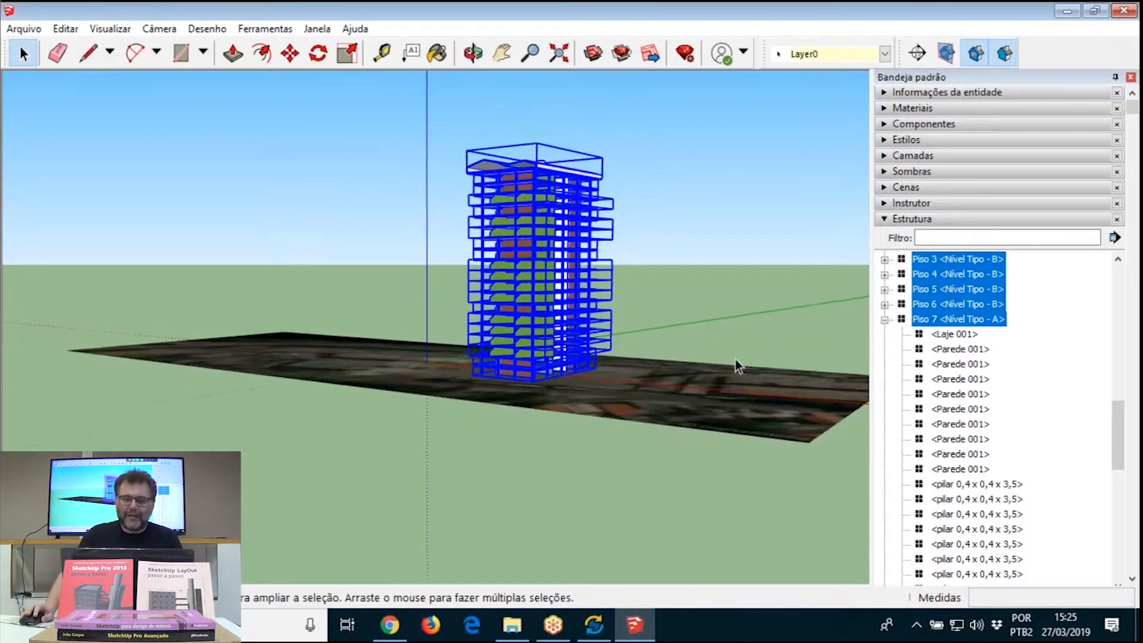
pyautogui.click(685, 423)
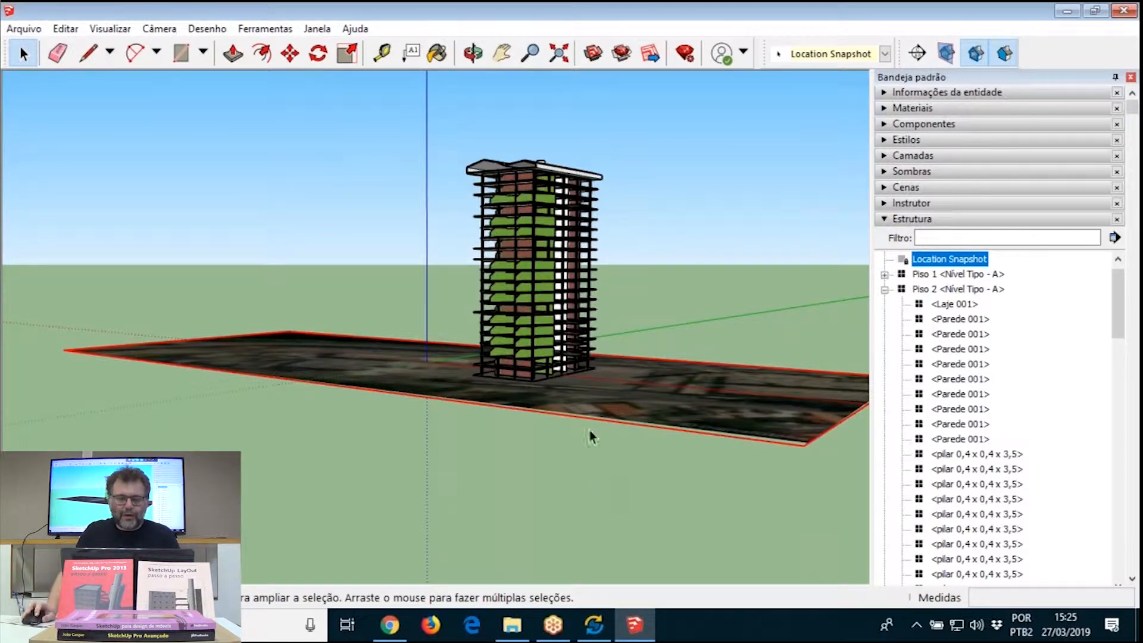
# Step: Select Piso 10, Piso 9 and Piso 8 directly in the tower to locate each one in the model structure
pyautogui.scroll(1, 553, 262)
pyautogui.scroll(2, 554, 262)
pyautogui.moveTo(553, 262); pyautogui.dragTo(609, 247, button='middle')
pyautogui.click(508, 294)
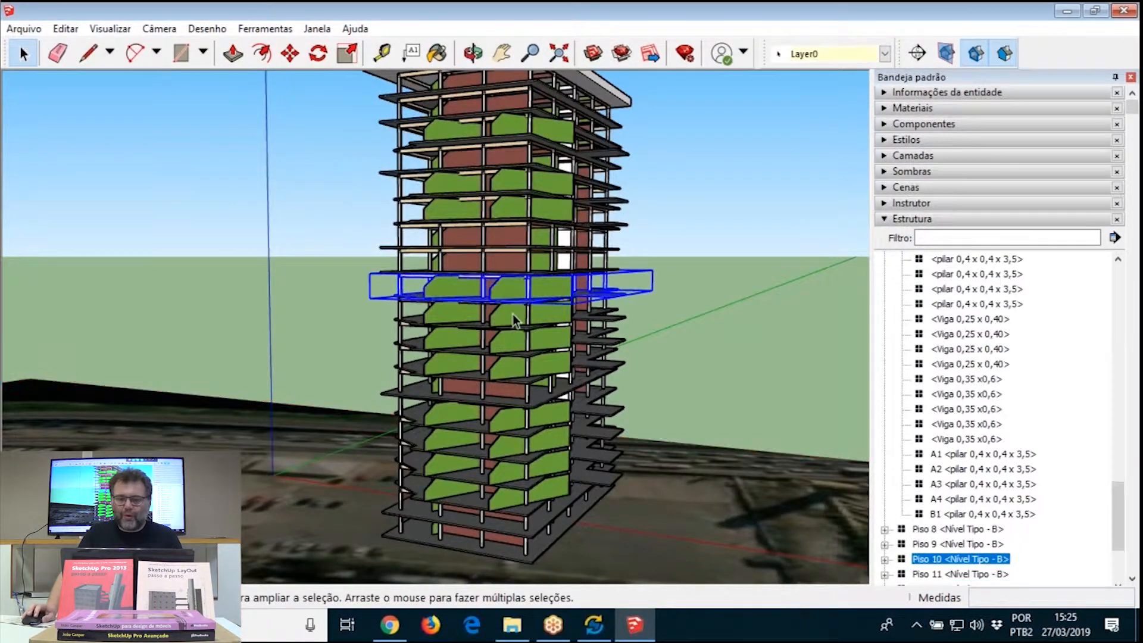
pyautogui.click(512, 340)
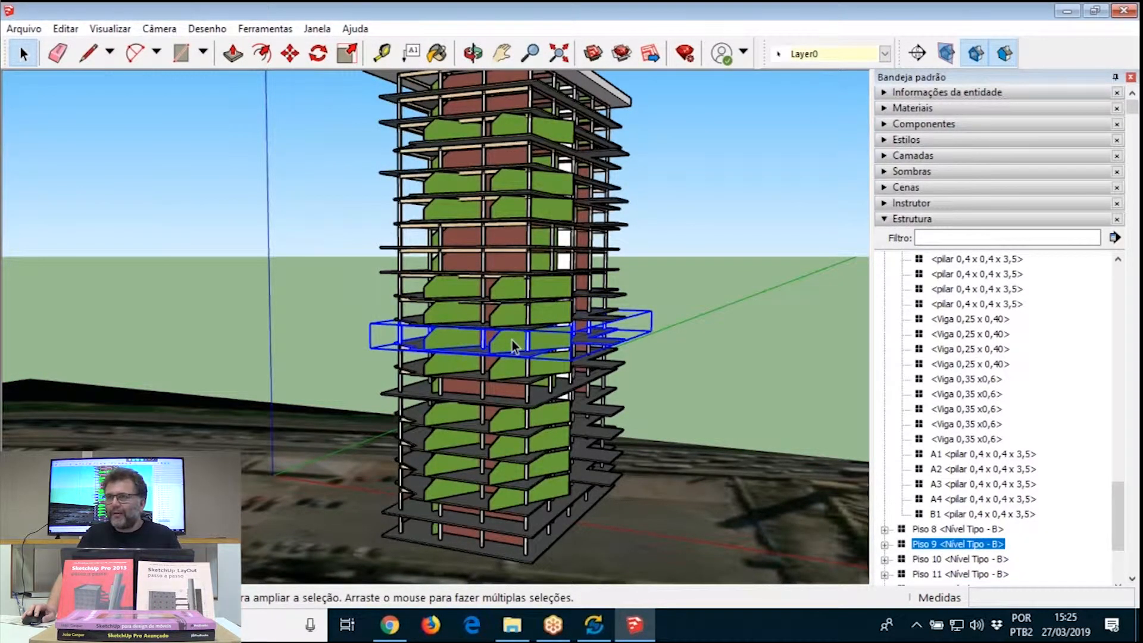
pyautogui.click(514, 385)
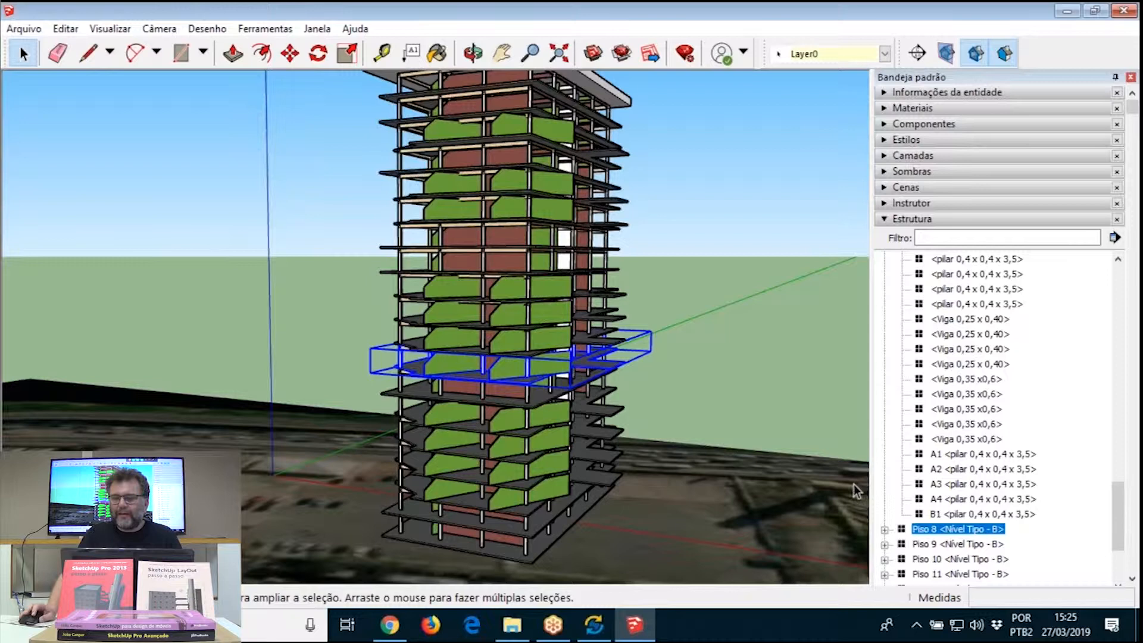
# Step: Select Piso 3, Piso 4 and Piso 5 in the model structure to locate them in the tower, and collapse the structure list
pyautogui.scroll(7, 885, 295)
pyautogui.click(886, 290)
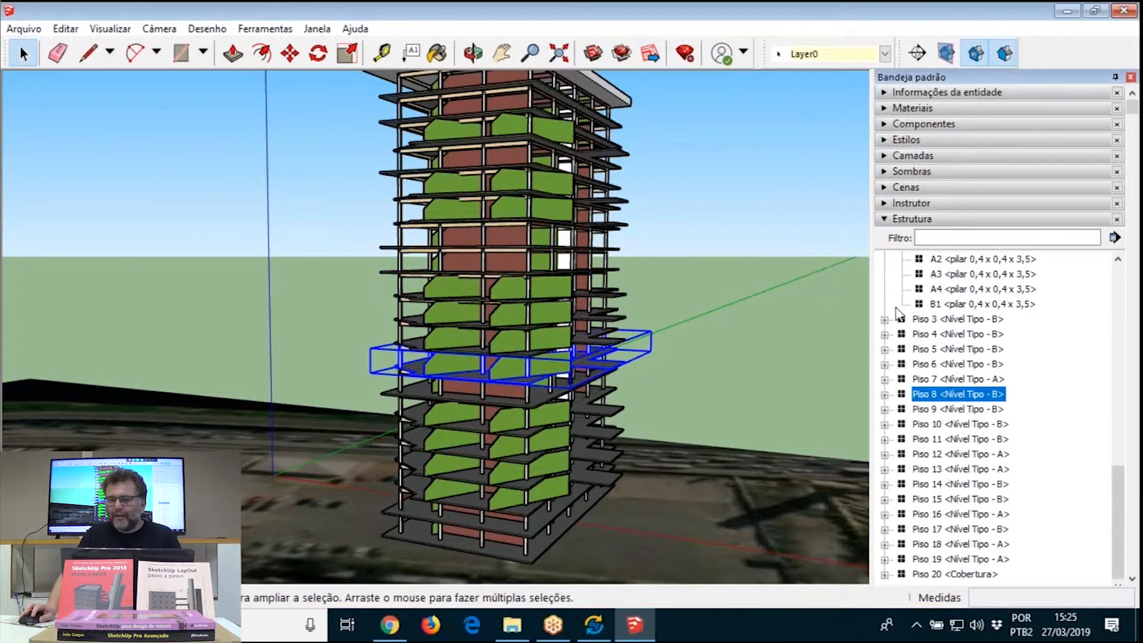
pyautogui.click(928, 320)
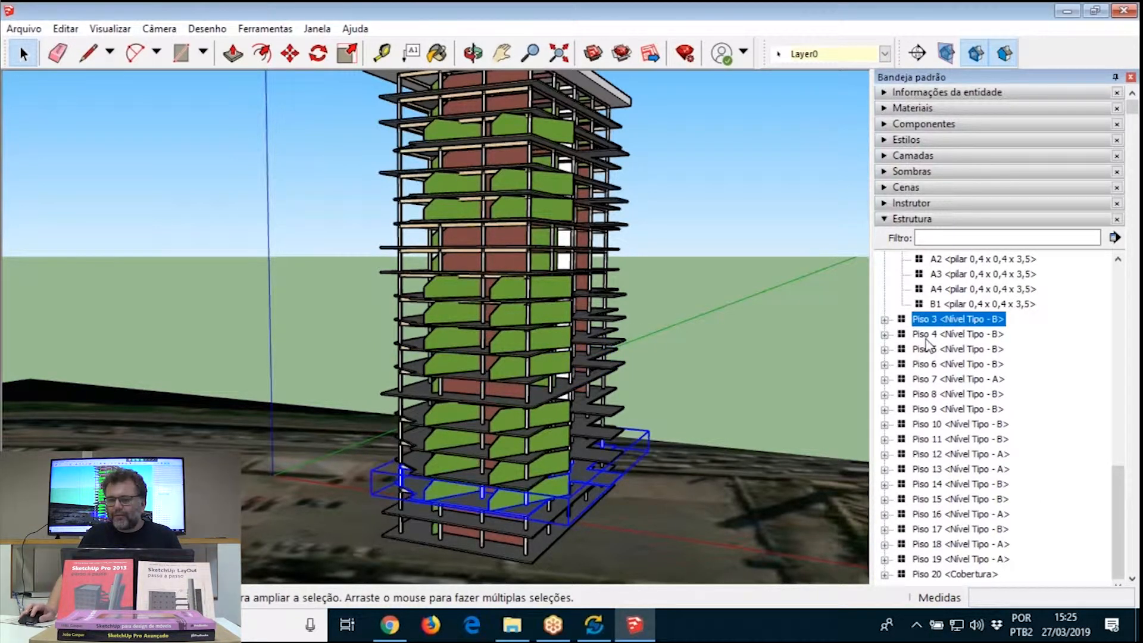
pyautogui.click(926, 336)
pyautogui.click(929, 348)
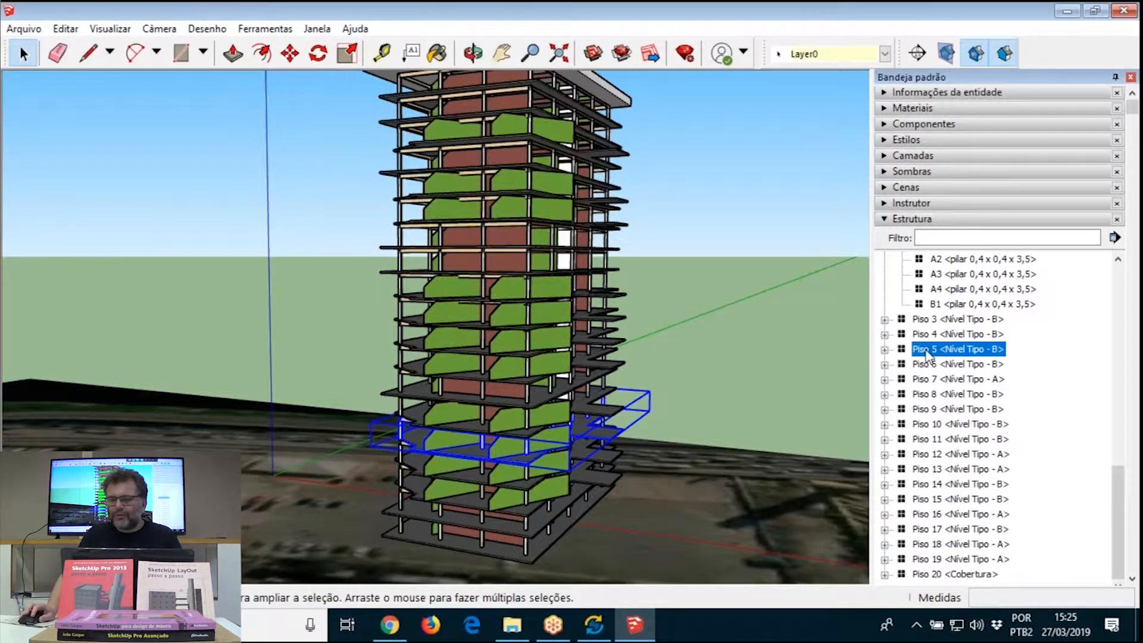
pyautogui.click(884, 219)
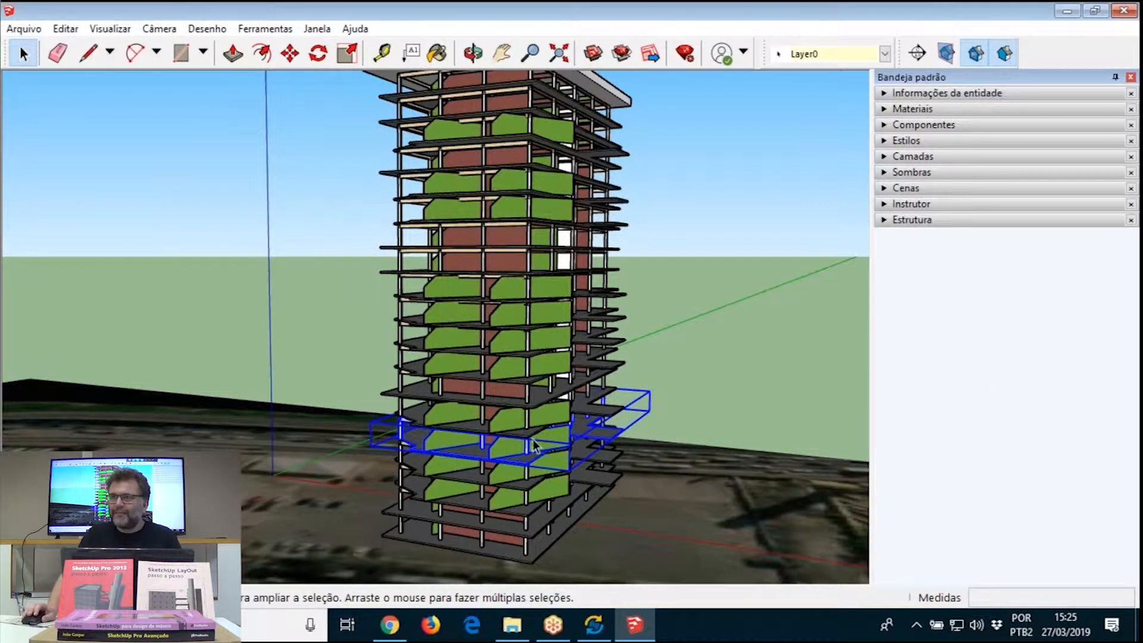
# Step: Expand the entity information and check the instance and definition names of Piso 5, Piso 6 and Piso 7
pyautogui.scroll(-1, 524, 448)
pyautogui.scroll(-1, 524, 447)
pyautogui.click(889, 94)
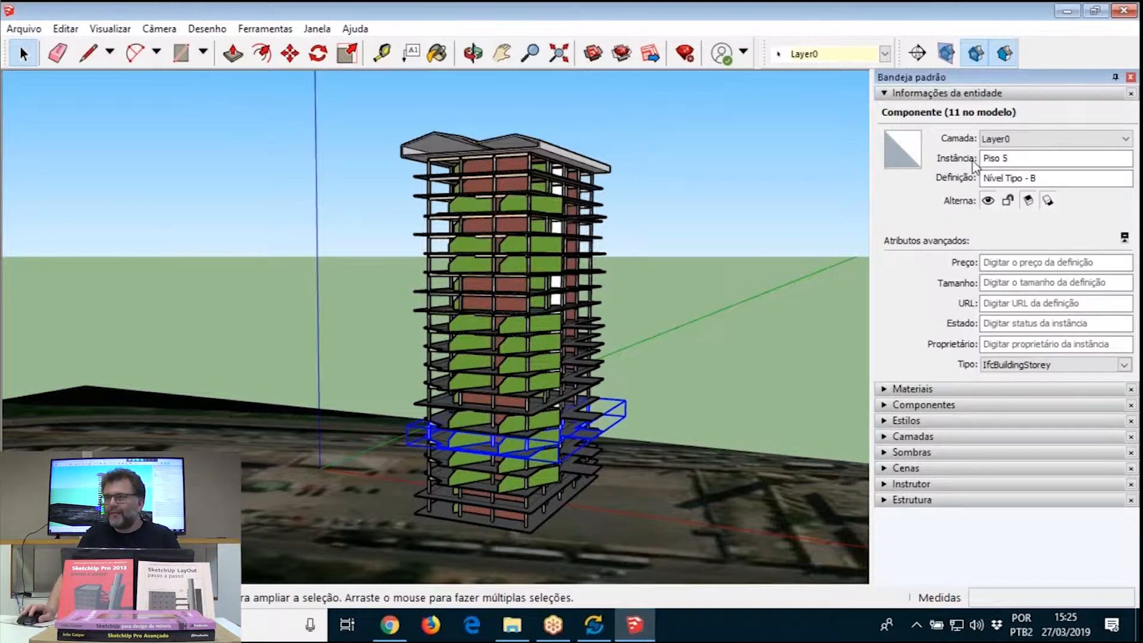
pyautogui.scroll(3, 620, 394)
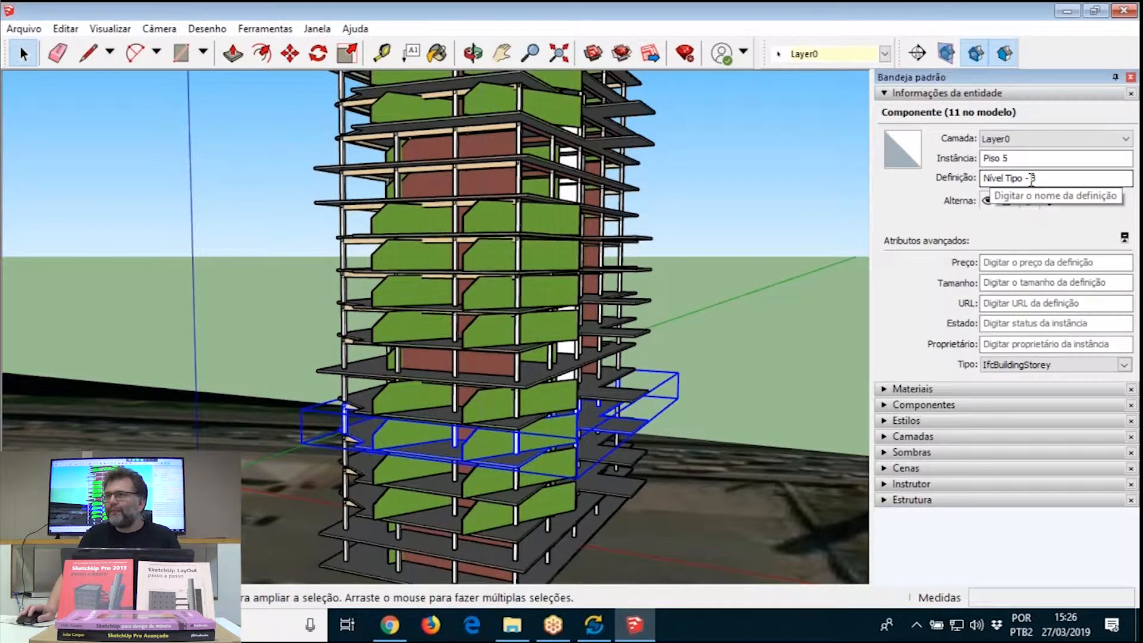
pyautogui.click(488, 401)
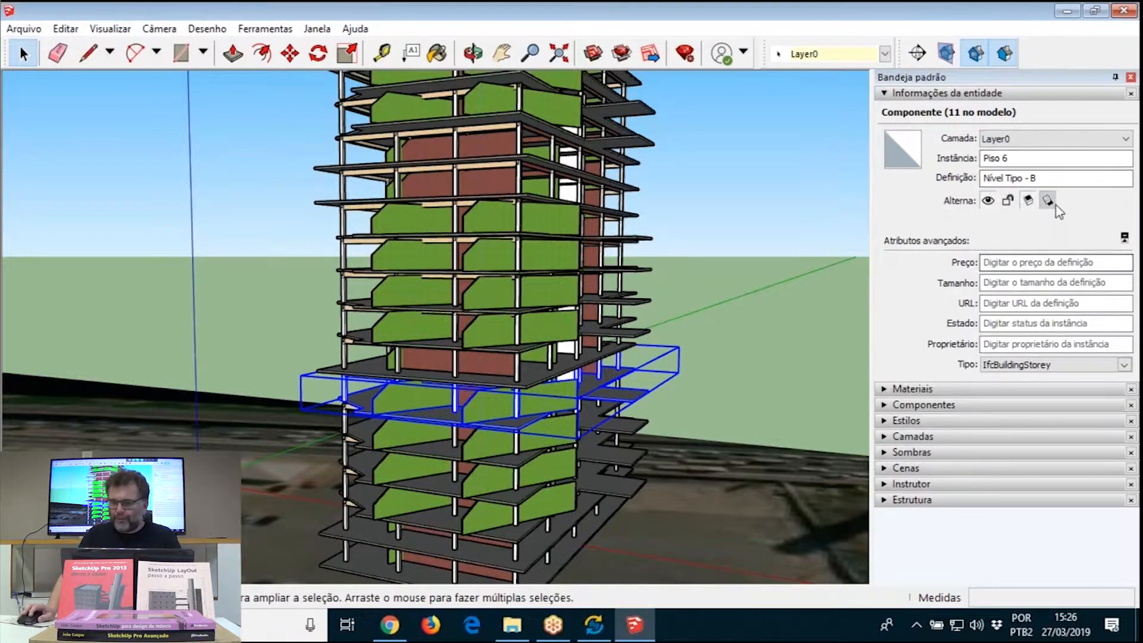
pyautogui.click(521, 361)
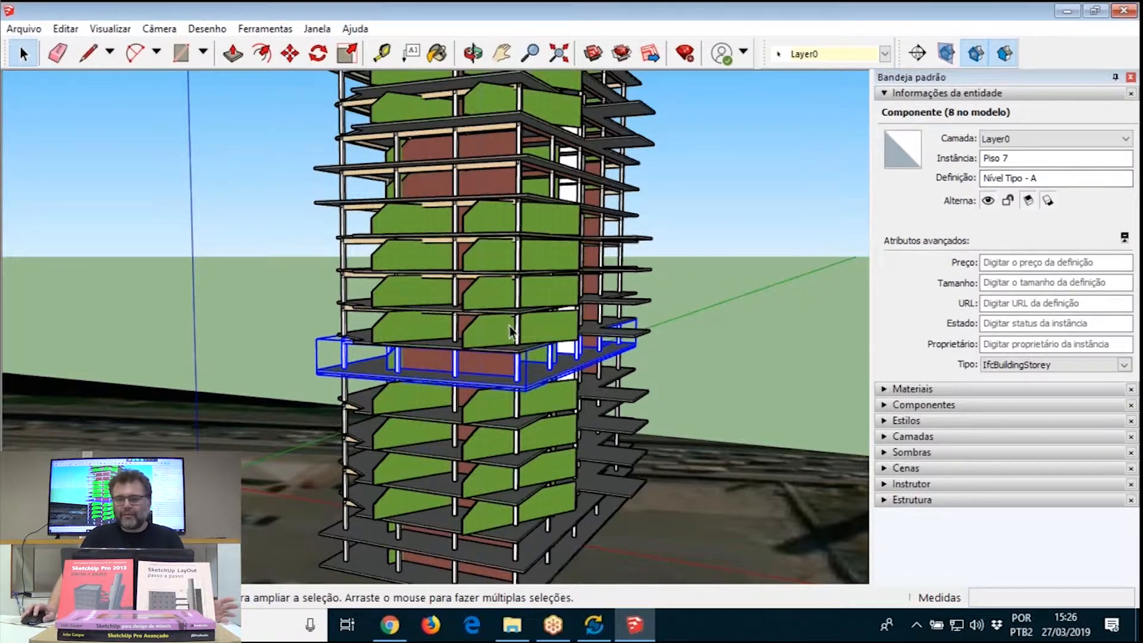
# Step: Check the instance and definition names of Piso 9, Piso 10 and the floor above, ending with Piso 10 selected
pyautogui.click(516, 295)
pyautogui.click(516, 294)
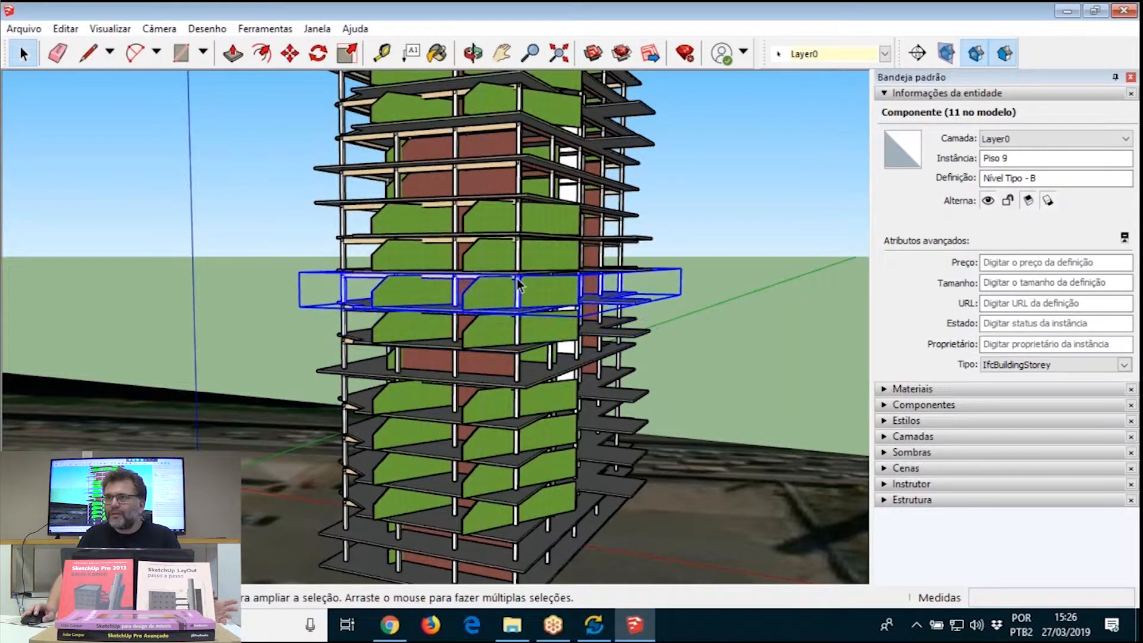
pyautogui.click(524, 248)
pyautogui.click(524, 213)
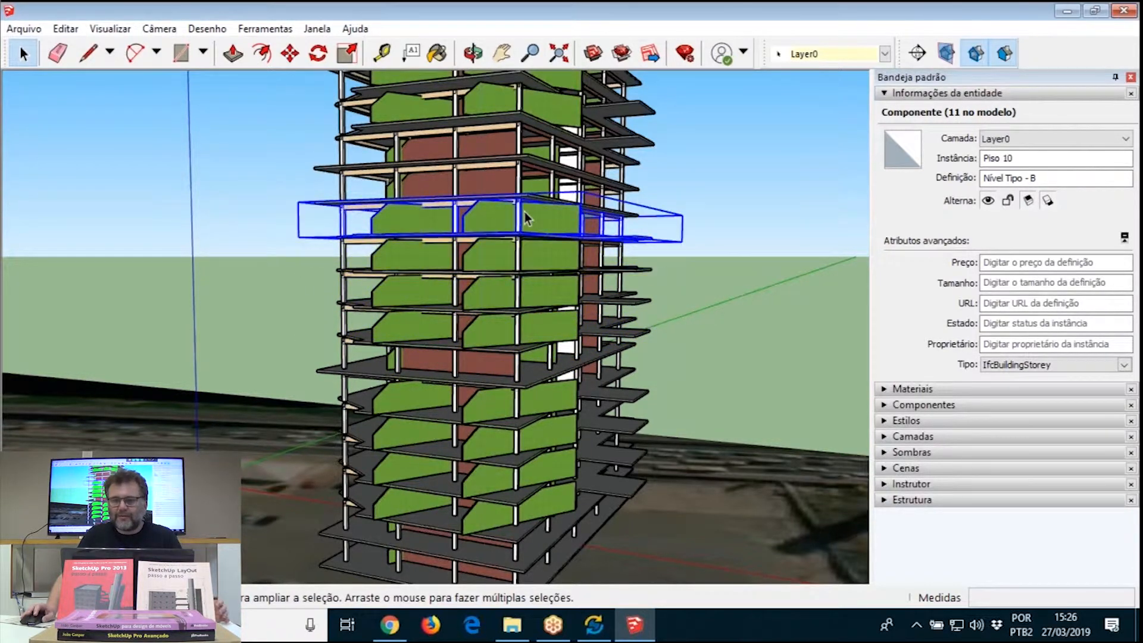
pyautogui.click(552, 251)
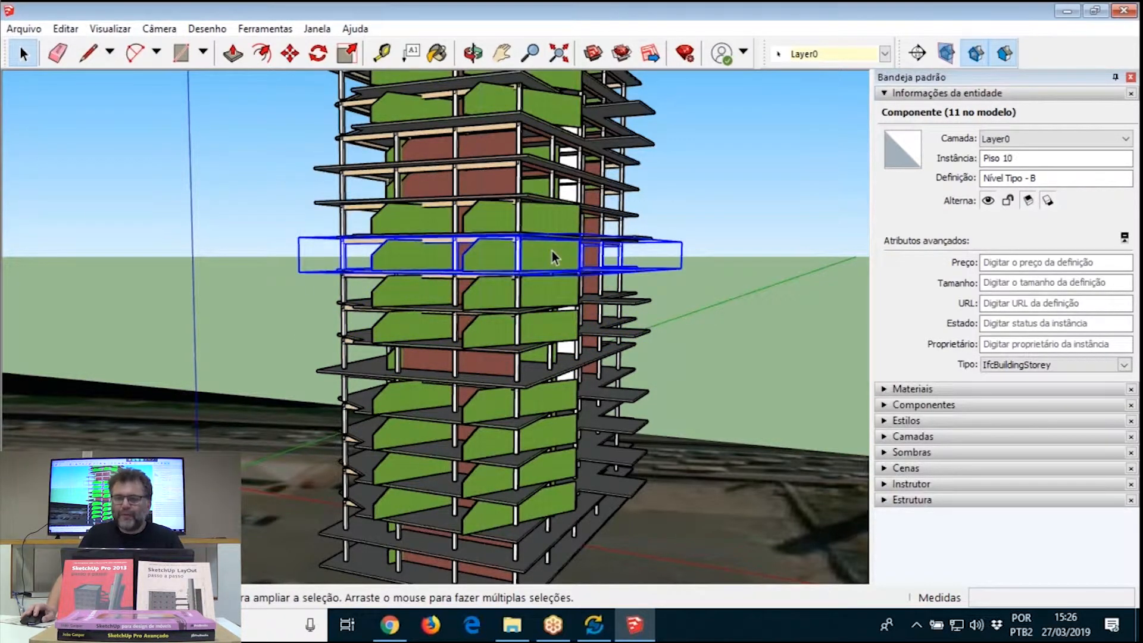
pyautogui.scroll(-2, 565, 301)
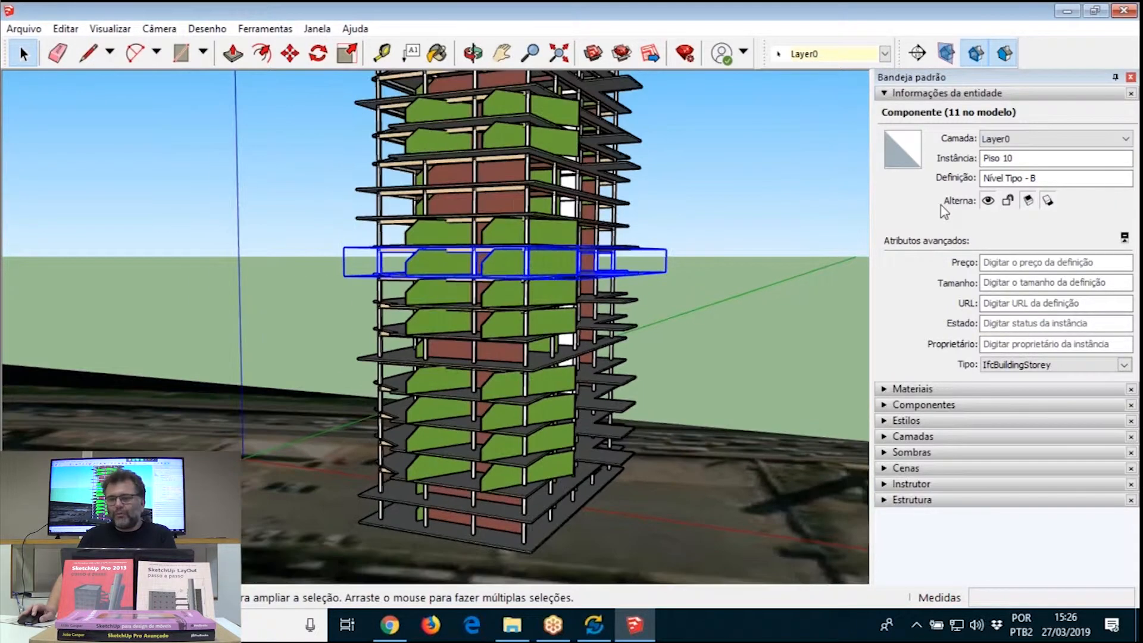
# Step: Open Piso 7 for editing and give the unnamed pillar behind its near corner the instance name B1
pyautogui.doubleClick(562, 262)
pyautogui.middleClick(557, 259)
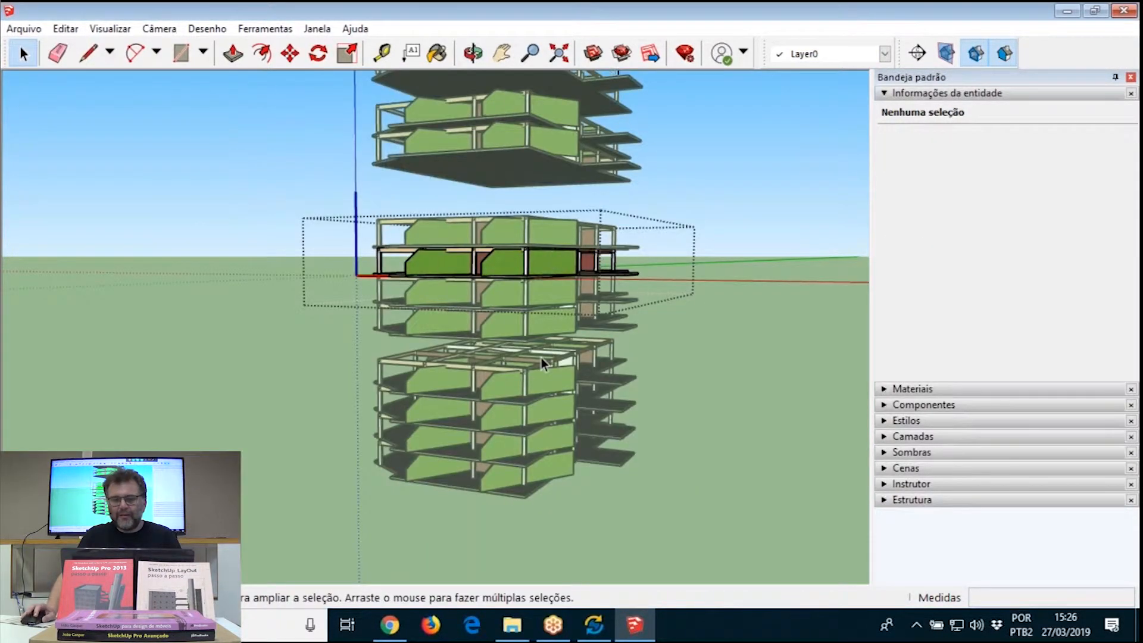
pyautogui.doubleClick(542, 359)
pyautogui.middleClick(522, 380)
pyautogui.moveTo(521, 380); pyautogui.dragTo(516, 403, button='middle')
pyautogui.scroll(4, 572, 380)
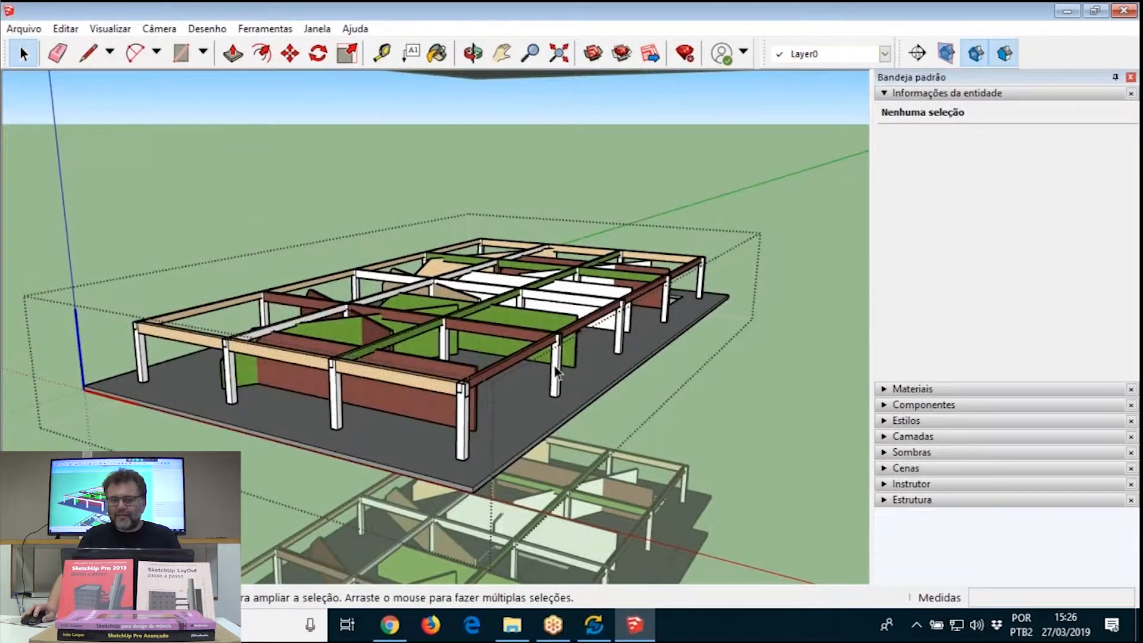
pyautogui.click(554, 368)
pyautogui.click(1005, 158)
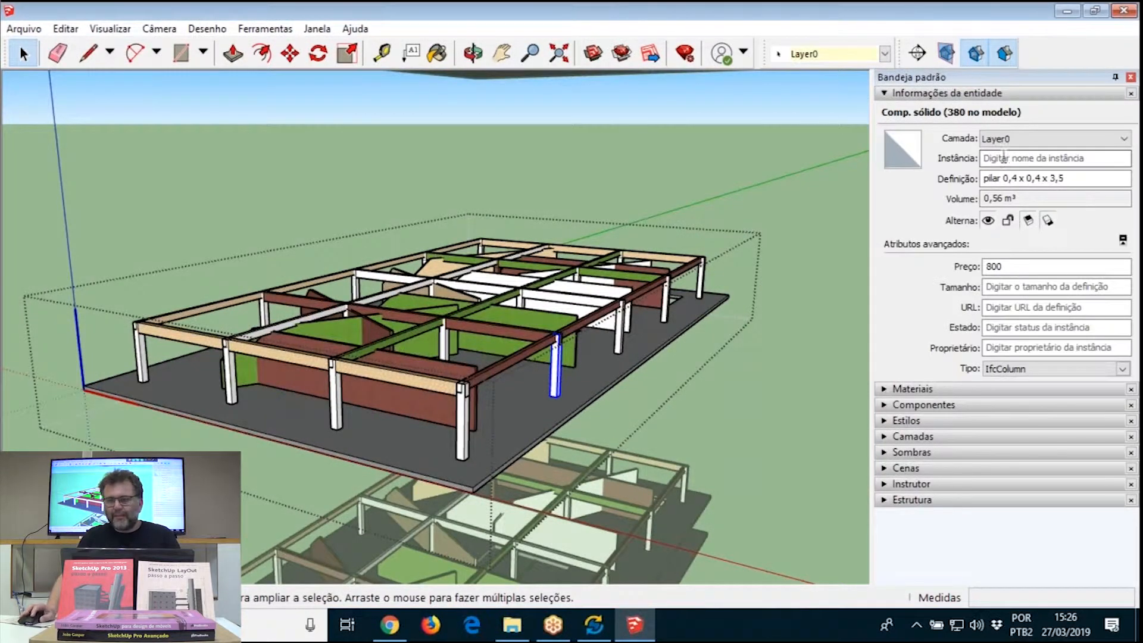
pyautogui.write('B1')
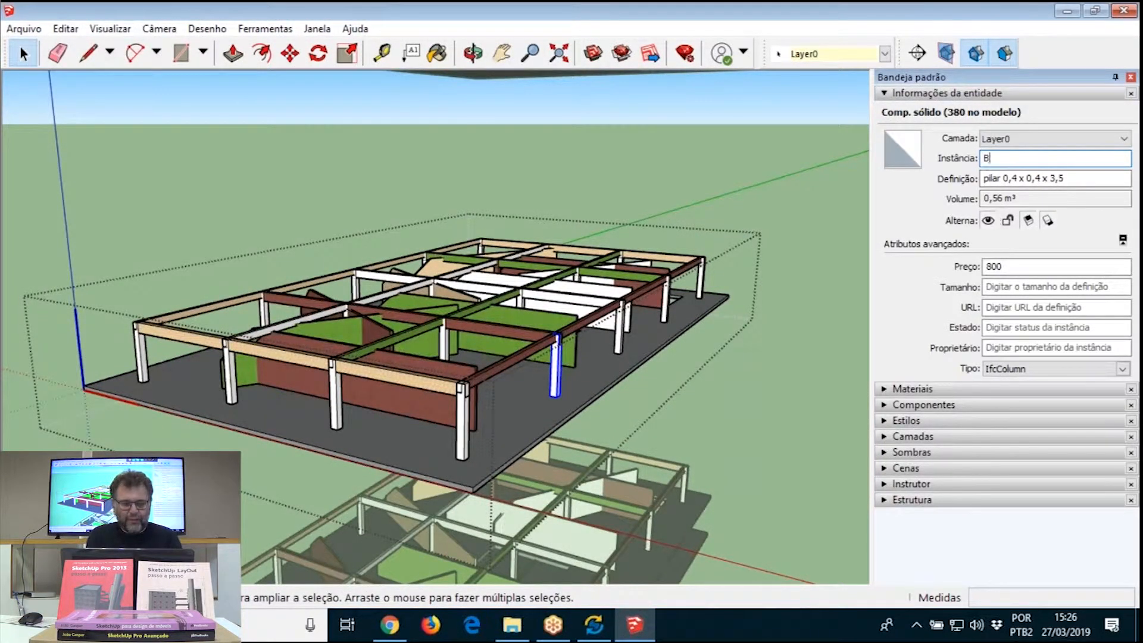
# Step: Check the instance names of the four pillars along the front edge of Piso 7, and return to the whole tower
pyautogui.click(463, 421)
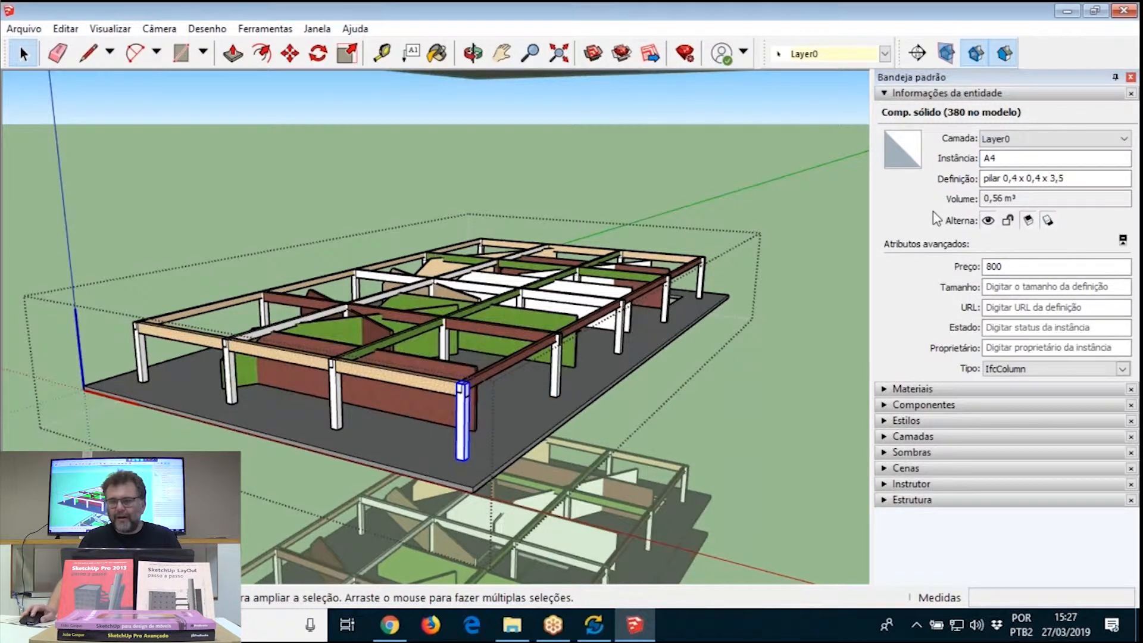
pyautogui.click(334, 397)
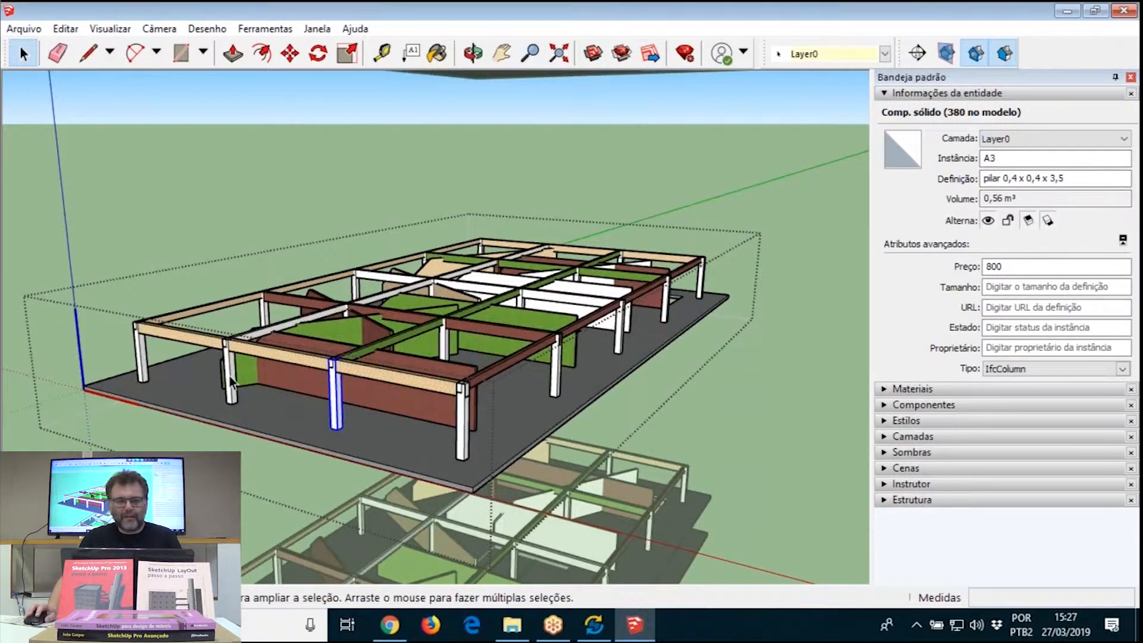
pyautogui.click(230, 377)
pyautogui.click(143, 356)
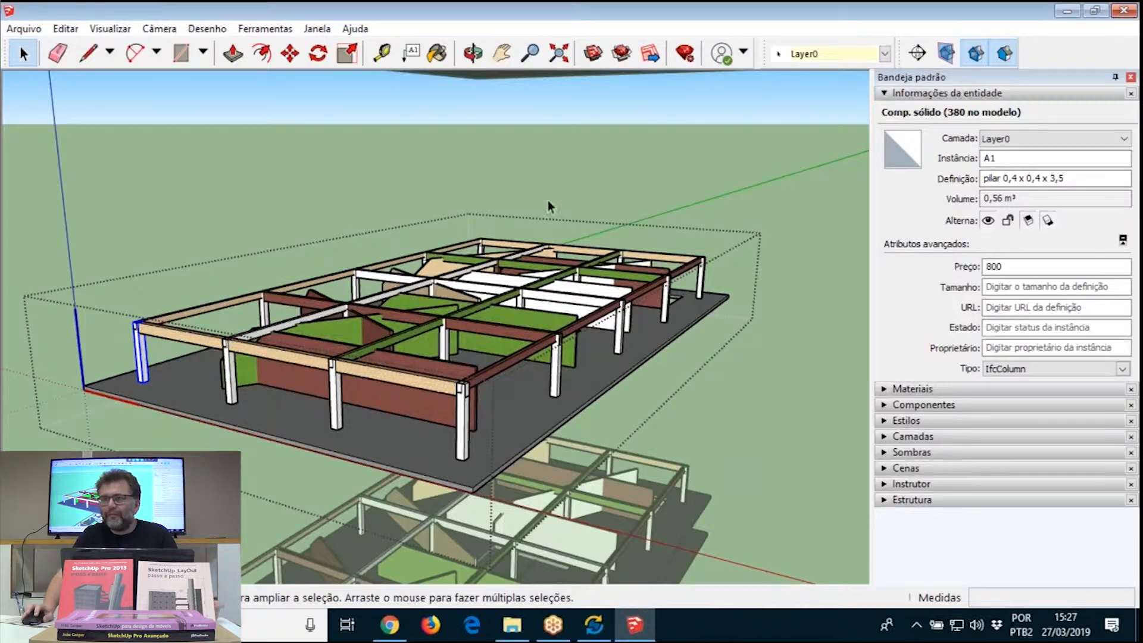
pyautogui.click(681, 175)
pyautogui.scroll(-3, 777, 205)
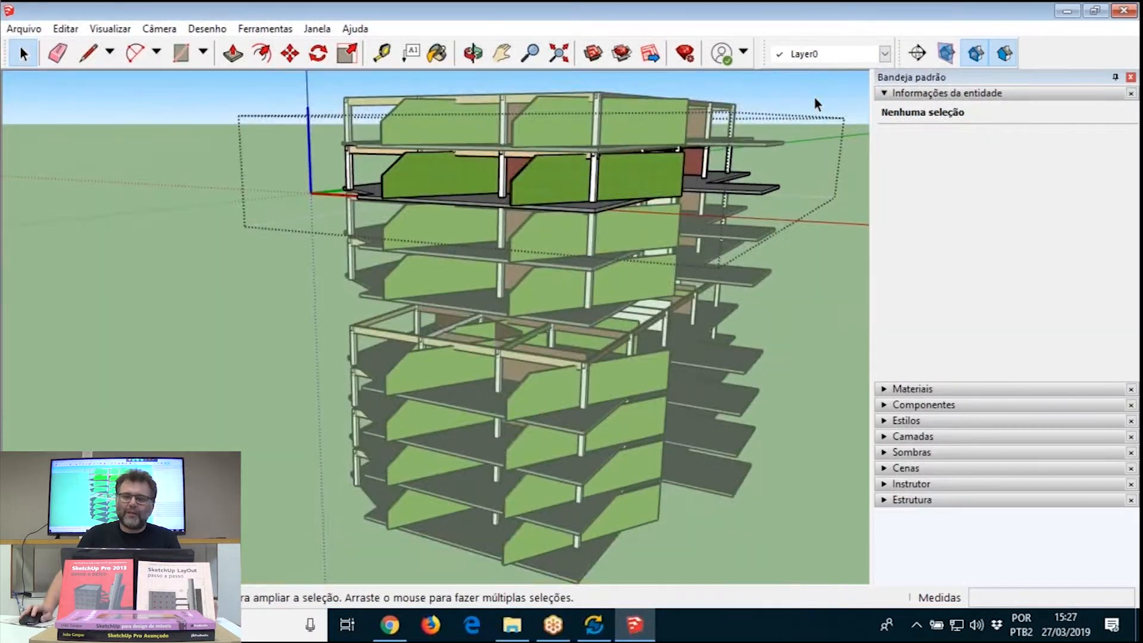
pyautogui.click(814, 98)
pyautogui.scroll(-3, 779, 190)
pyautogui.moveTo(773, 254)
pyautogui.mouseDown(button='middle')
pyautogui.moveTo(697, 258)
pyautogui.moveTo(659, 317)
pyautogui.mouseUp(button='middle')
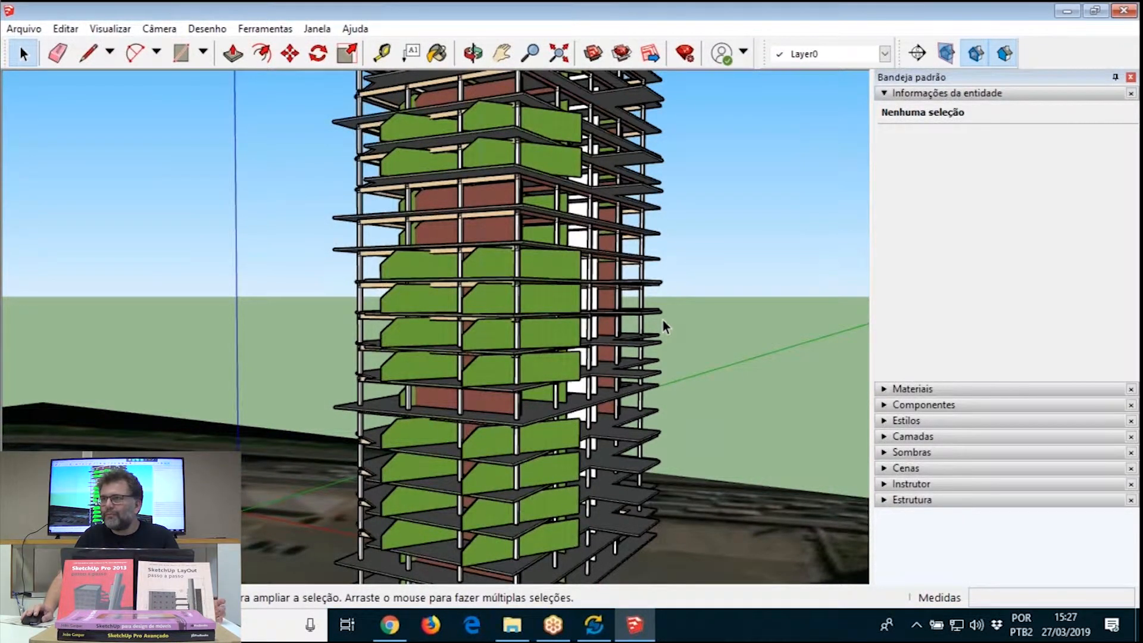
# Step: Select Piso 9 in the tower and check its instance name, definition and IFC type
pyautogui.scroll(-1, 663, 320)
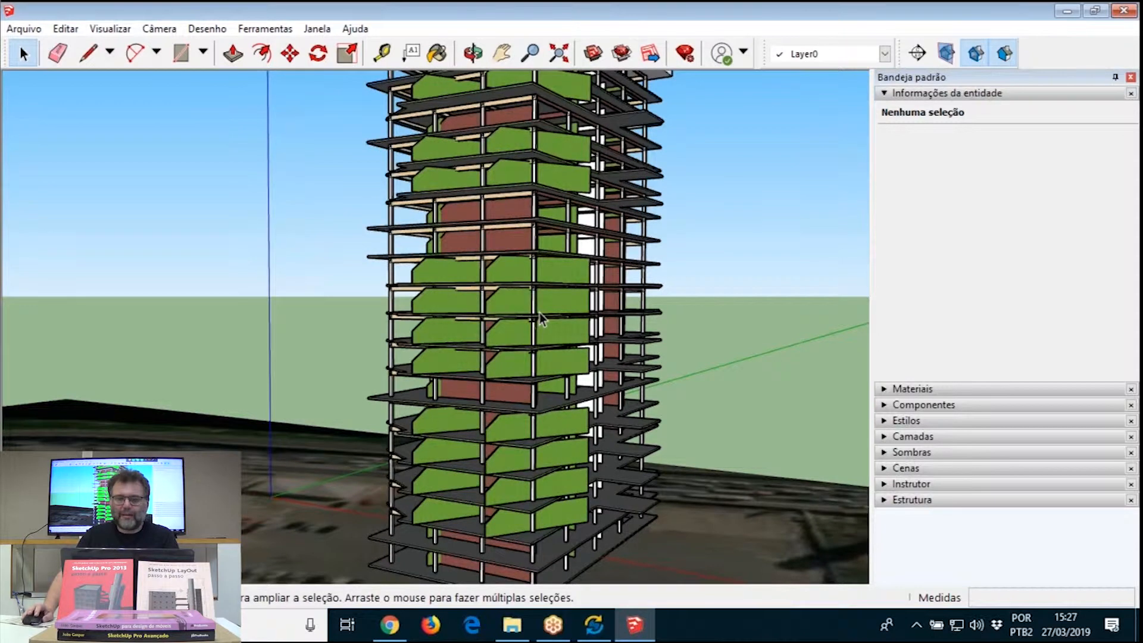
pyautogui.click(539, 313)
pyautogui.click(548, 331)
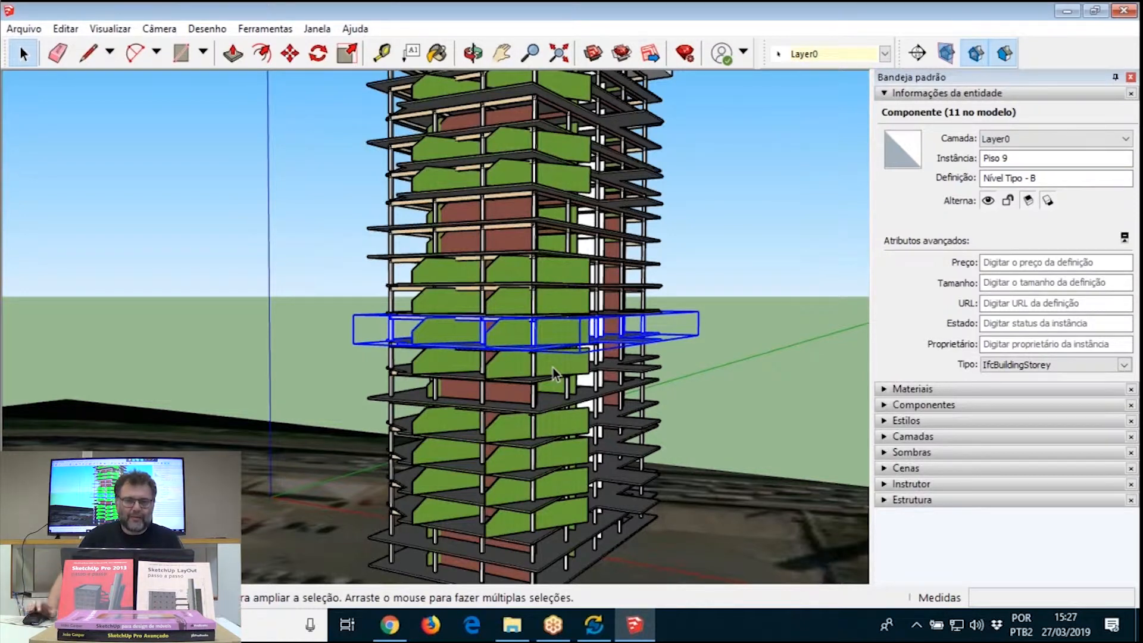
# Step: Open Piso 6 for editing, check the entity information of its long side beam, and leave the floor's editing context
pyautogui.scroll(-3, 595, 334)
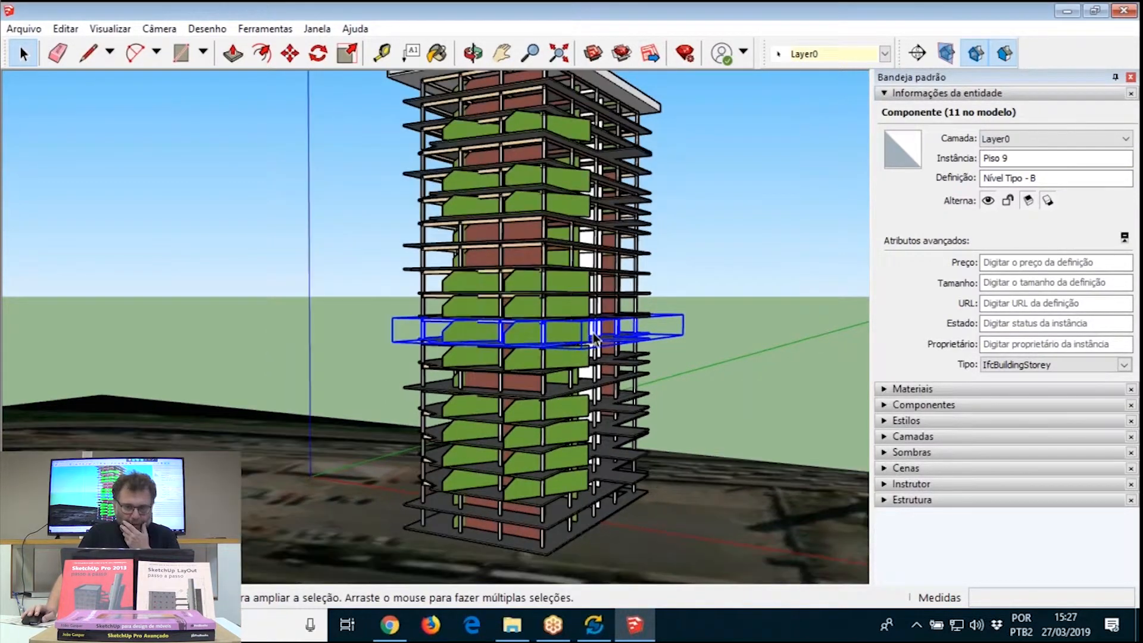
pyautogui.moveTo(659, 323); pyautogui.dragTo(543, 363, button='middle')
pyautogui.scroll(3, 543, 362)
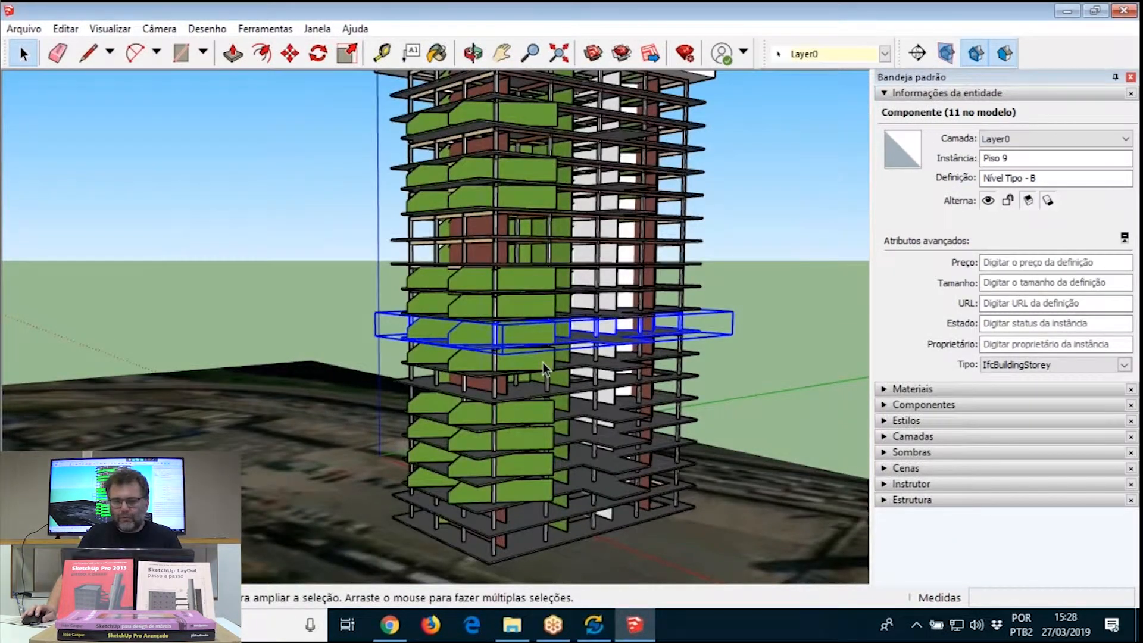
pyautogui.scroll(2, 543, 362)
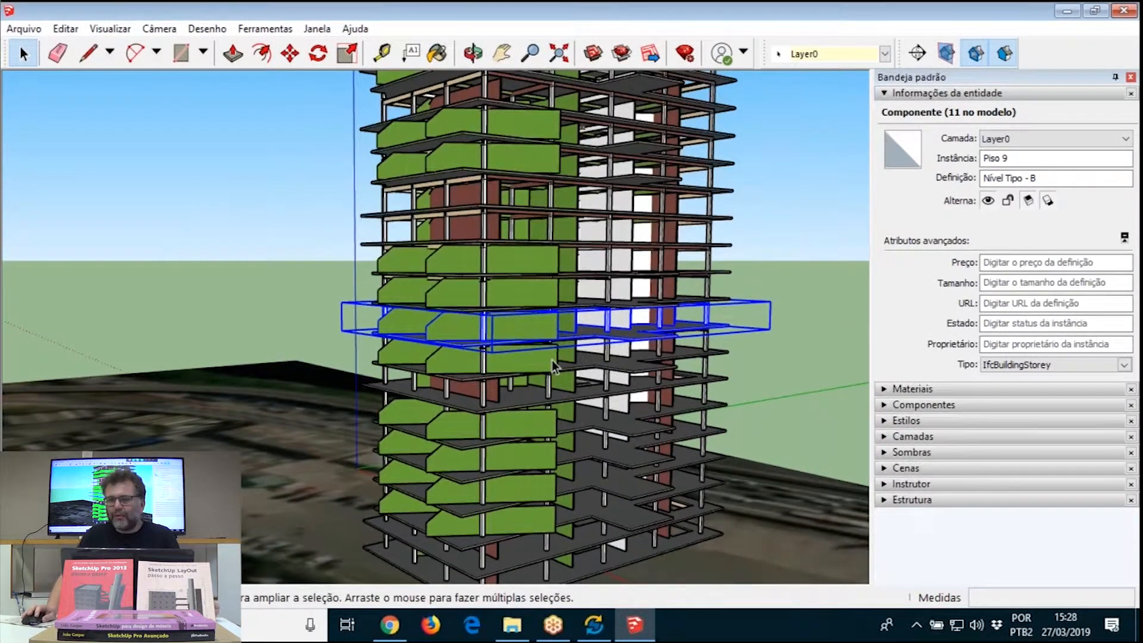
pyautogui.doubleClick(552, 359)
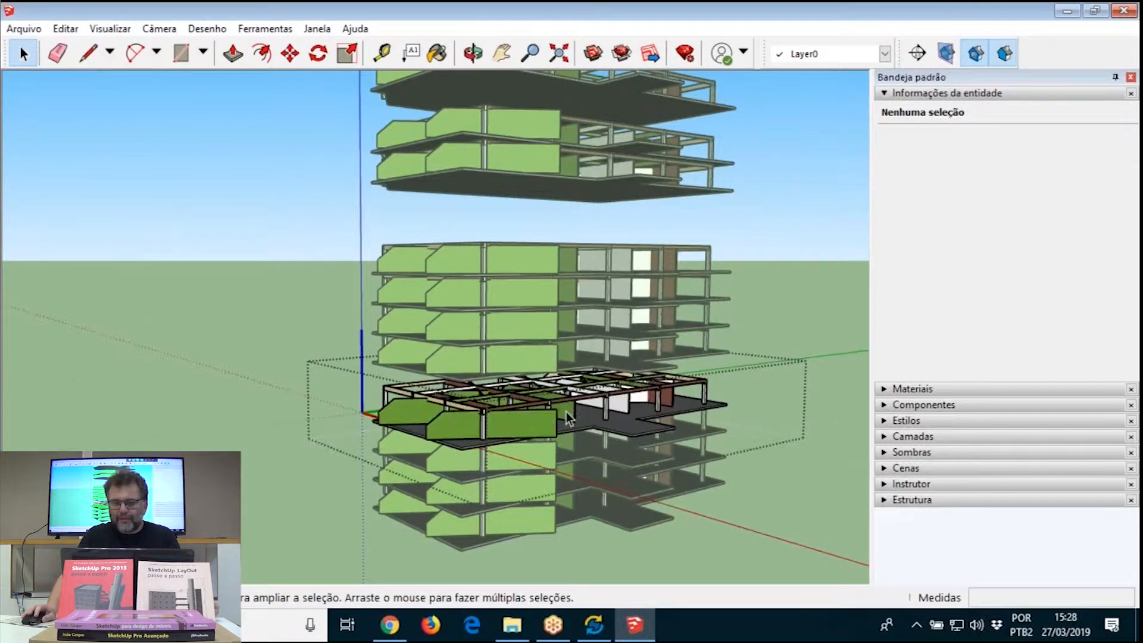
pyautogui.scroll(3, 566, 411)
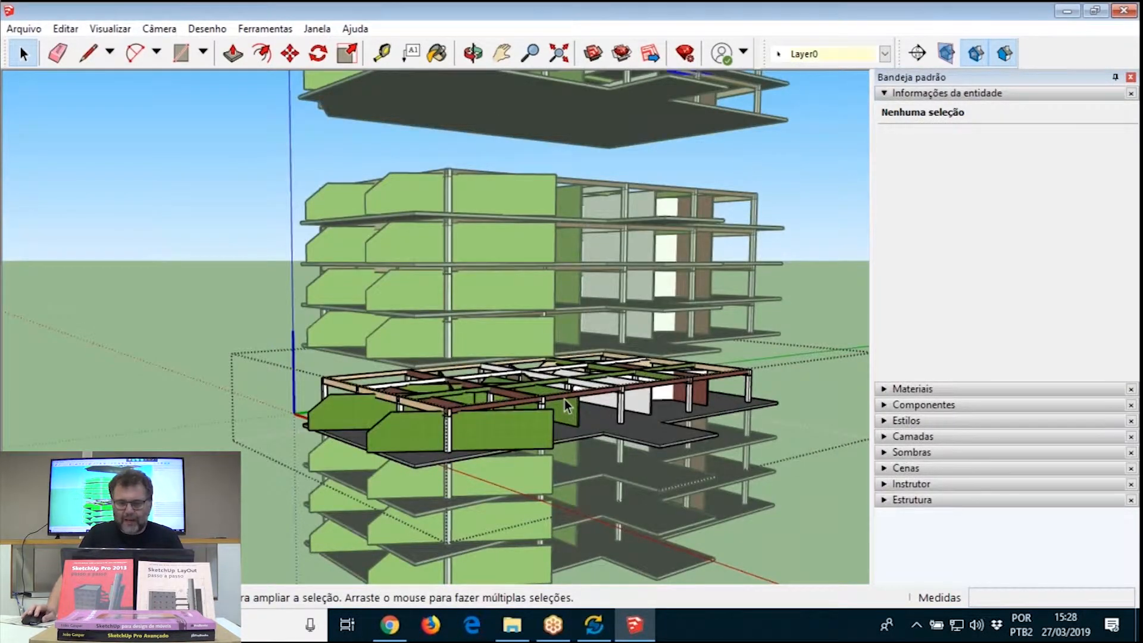
pyautogui.click(565, 402)
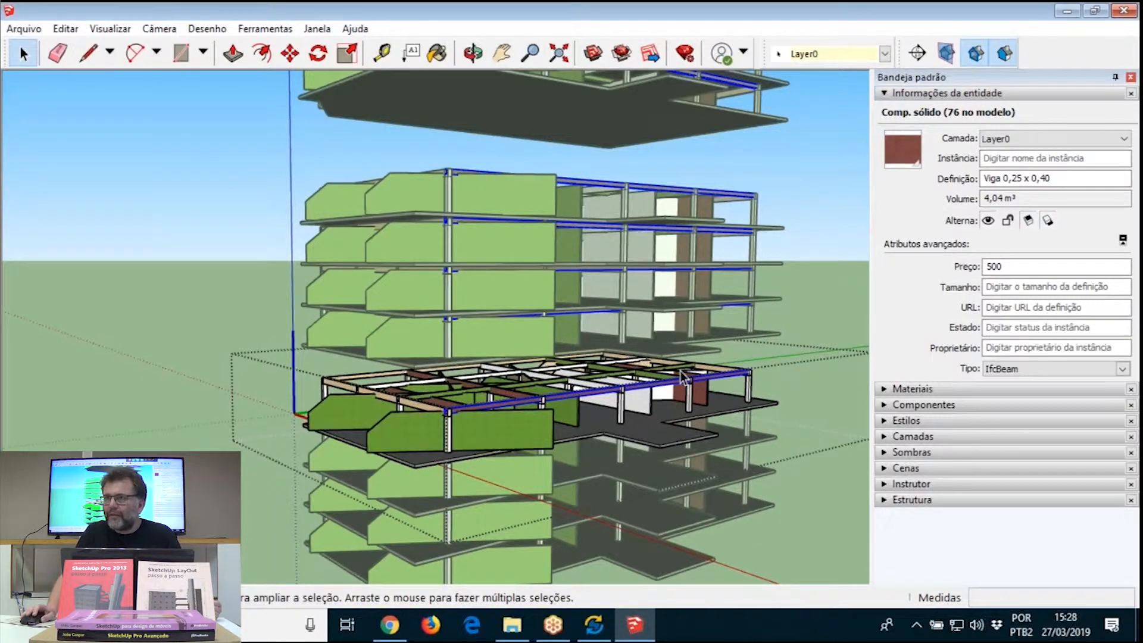
pyautogui.scroll(-6, 681, 369)
pyautogui.click(380, 222)
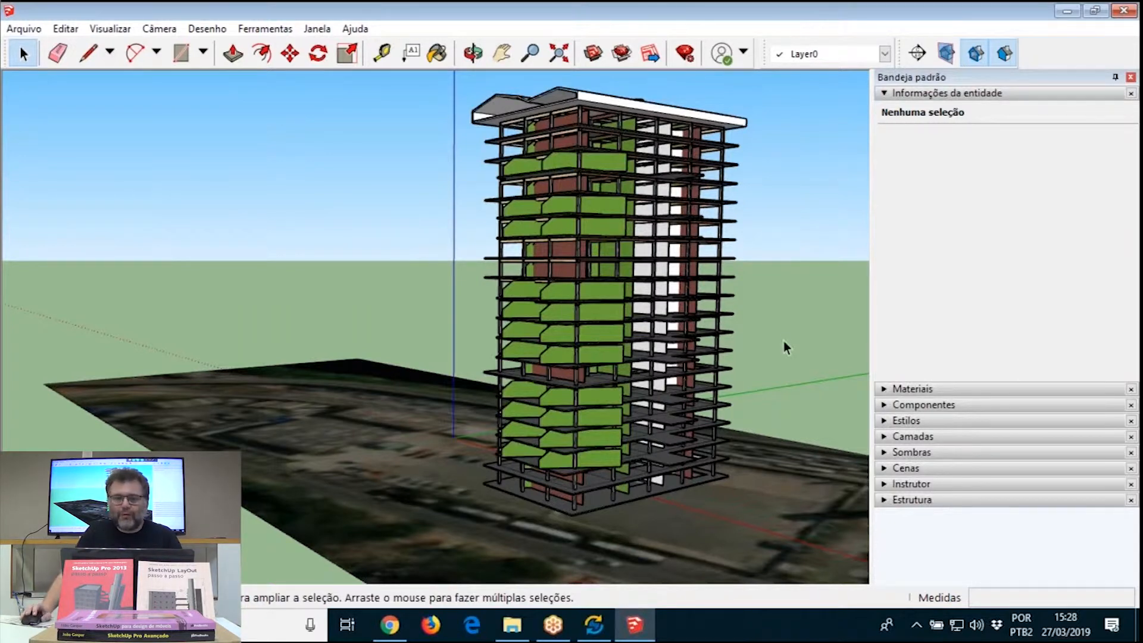
pyautogui.scroll(6, 837, 334)
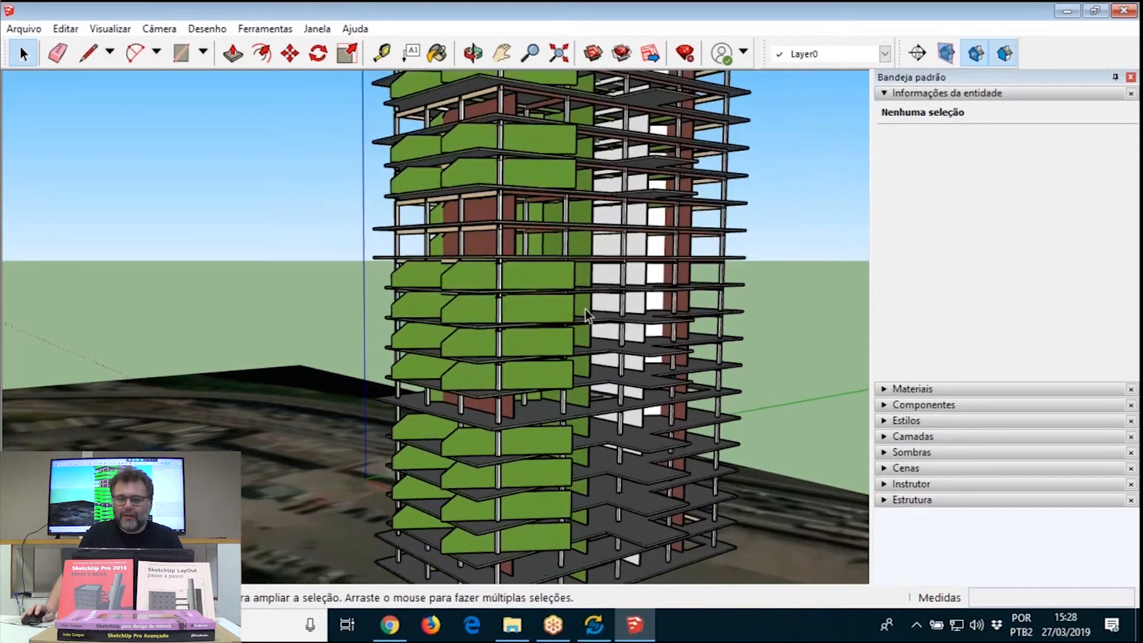
pyautogui.scroll(1, 593, 301)
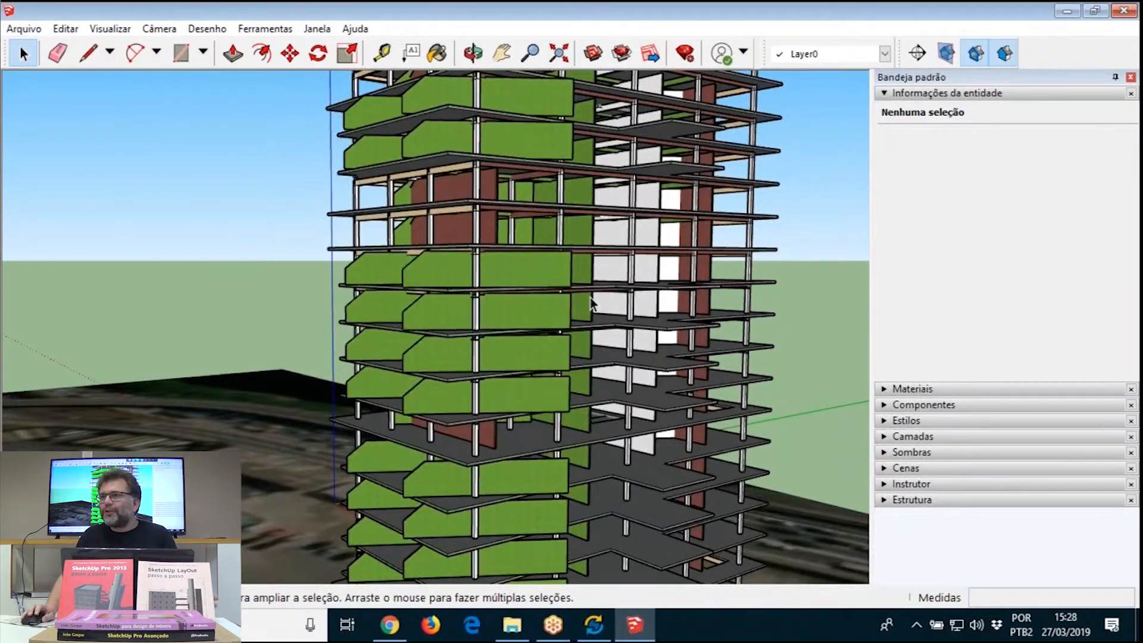
# Step: Show the whole tower, select the Piso 14 floor and check its instance name, definition and IFC type
pyautogui.scroll(-3, 593, 302)
pyautogui.scroll(-2, 593, 302)
pyautogui.moveTo(593, 301); pyautogui.dragTo(552, 333, button='middle')
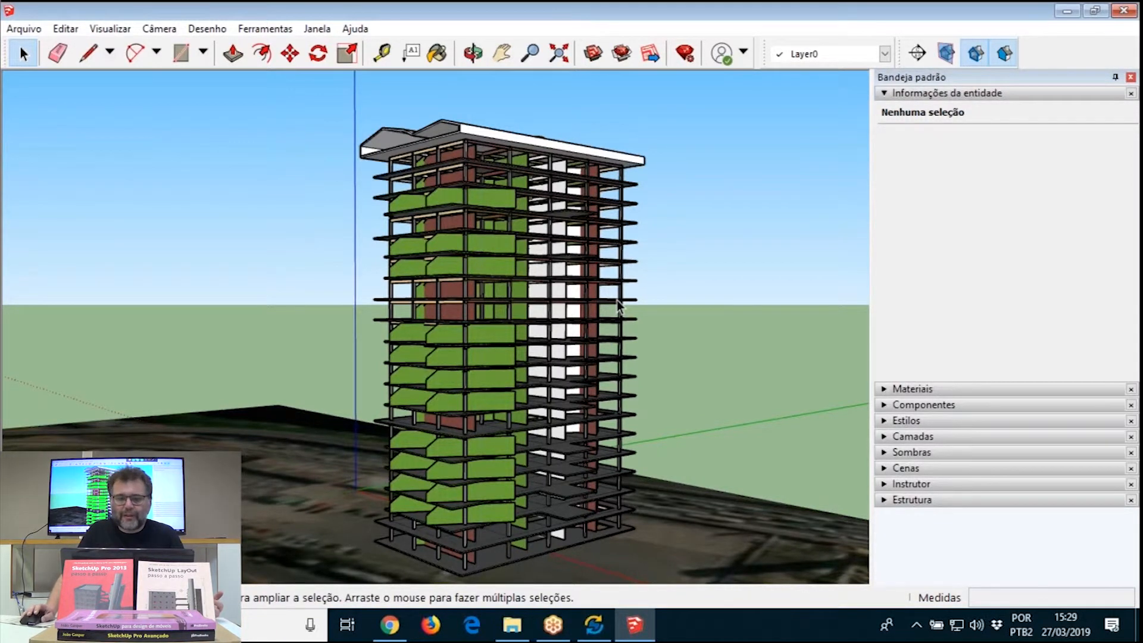
pyautogui.scroll(2, 619, 307)
pyautogui.moveTo(623, 305); pyautogui.dragTo(702, 312, button='middle')
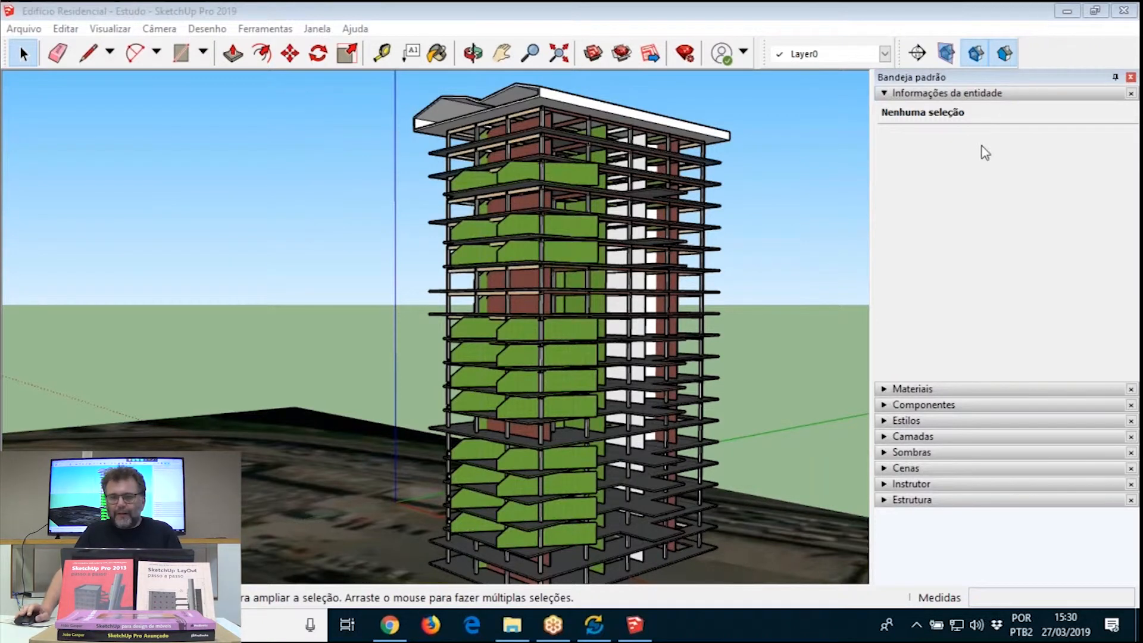
pyautogui.scroll(-3, 795, 225)
pyautogui.scroll(3, 760, 247)
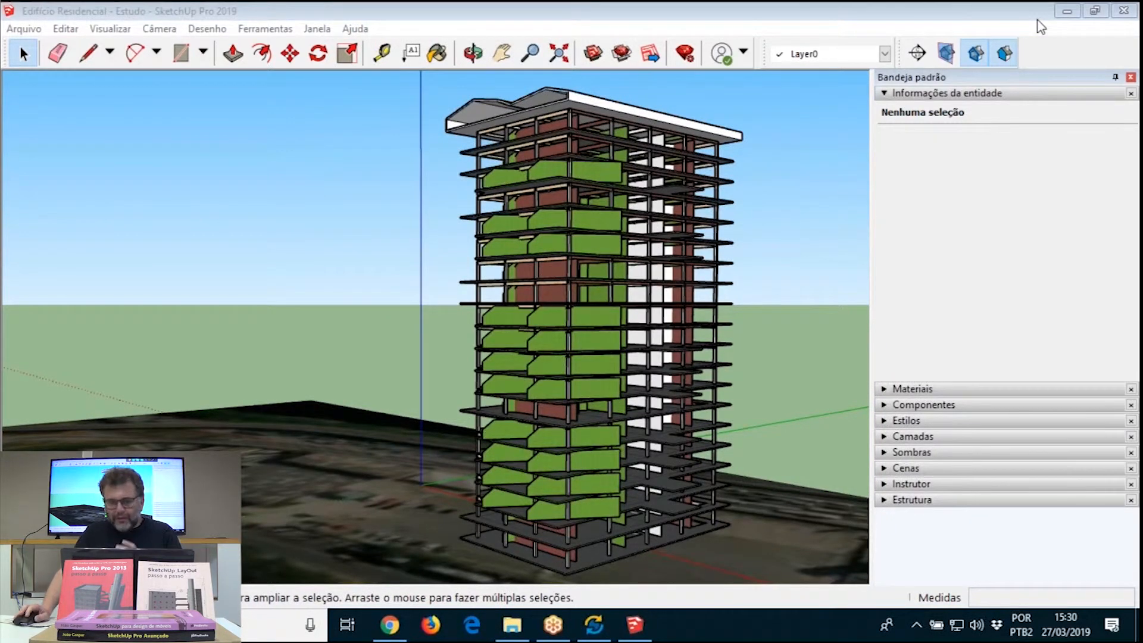
pyautogui.click(586, 294)
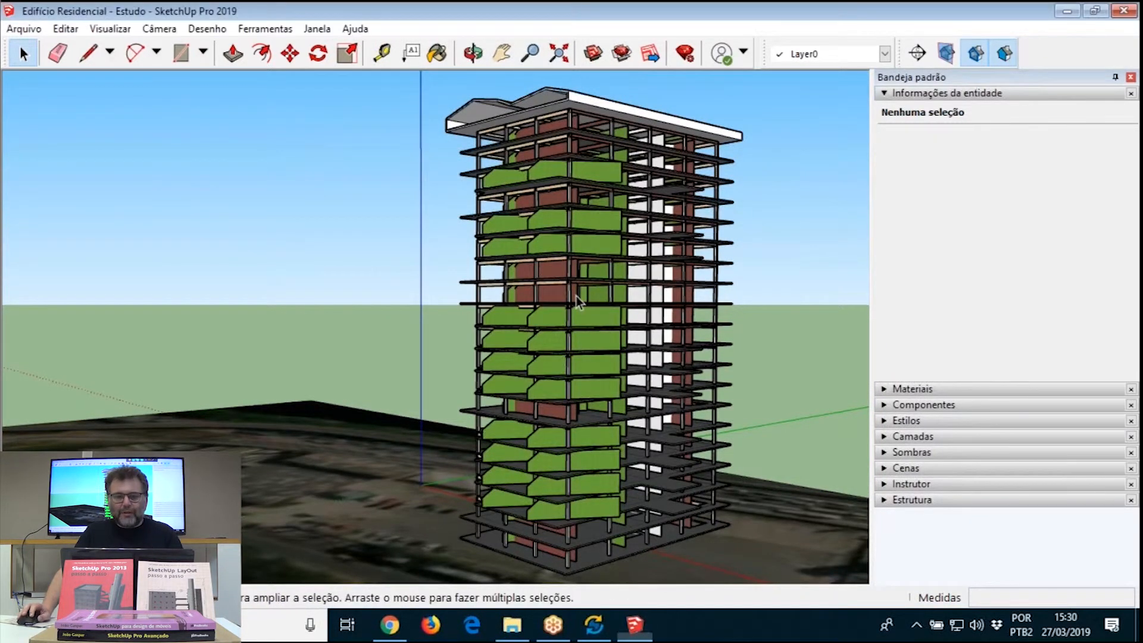
pyautogui.click(619, 244)
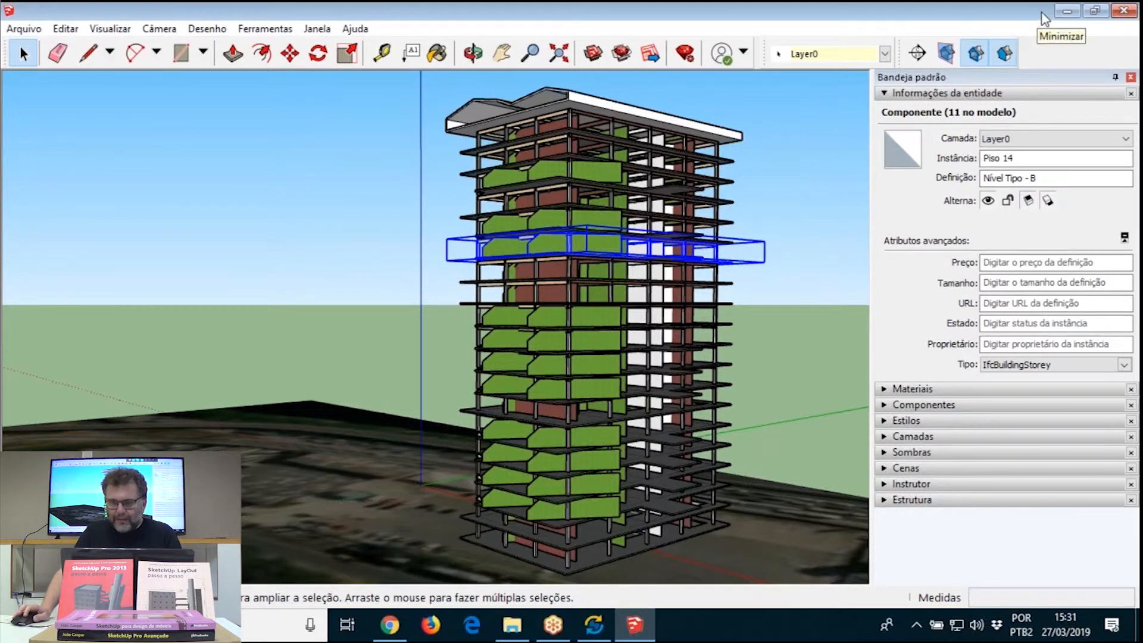
# Step: Switch to the Prezi presentation on SketchUp Pro for BIM in Chrome and go back to the slide listing the topics covered
pyautogui.click(1066, 11)
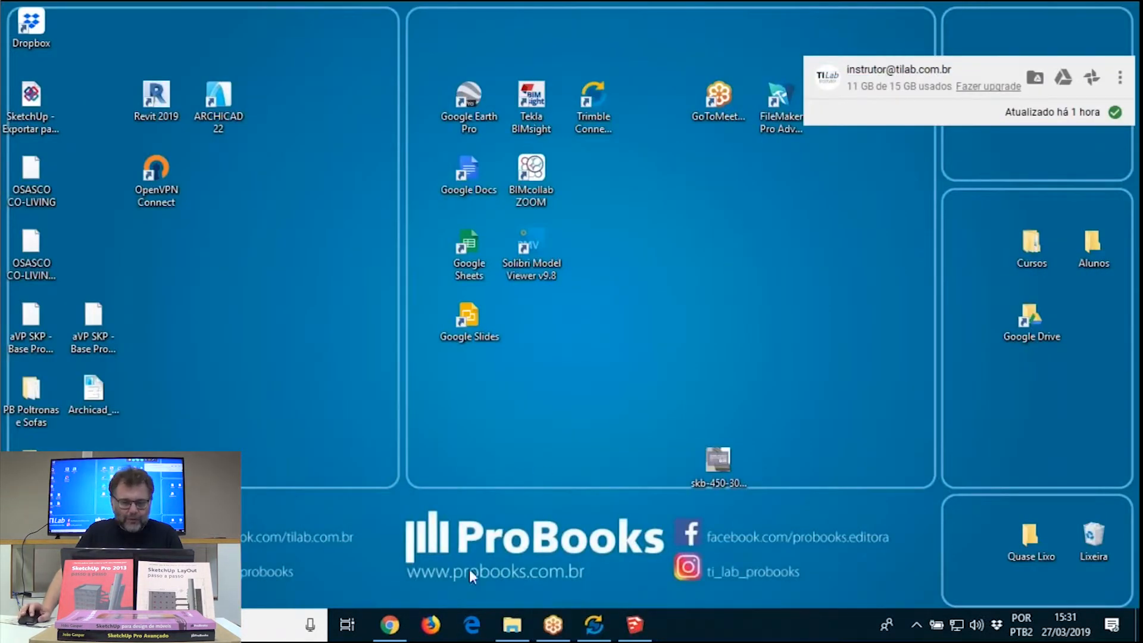
pyautogui.click(385, 635)
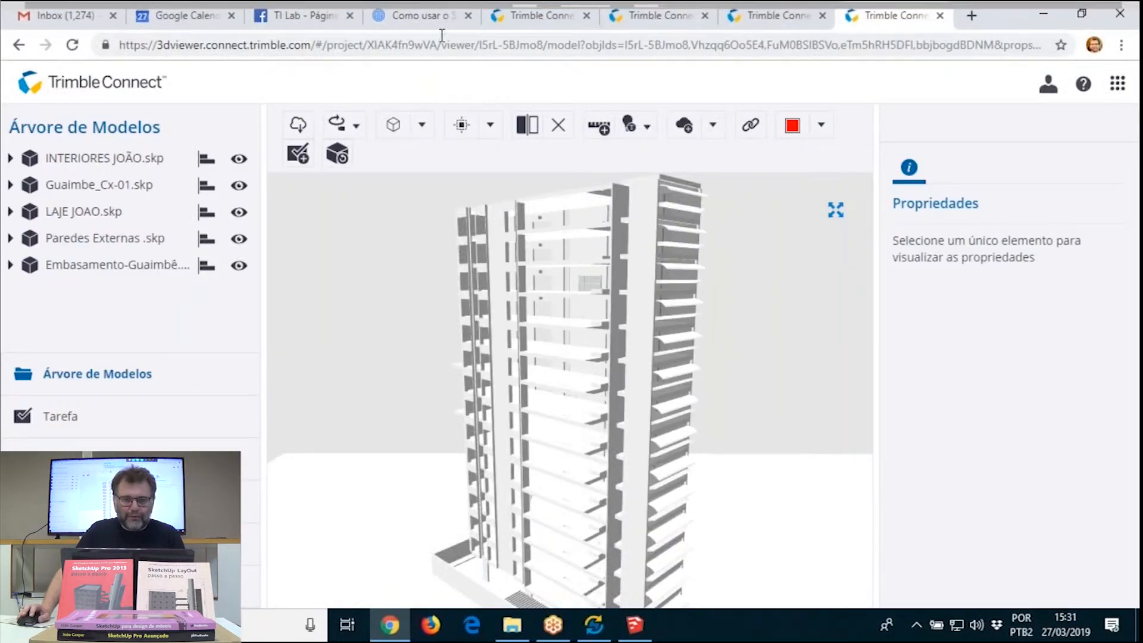
pyautogui.click(428, 20)
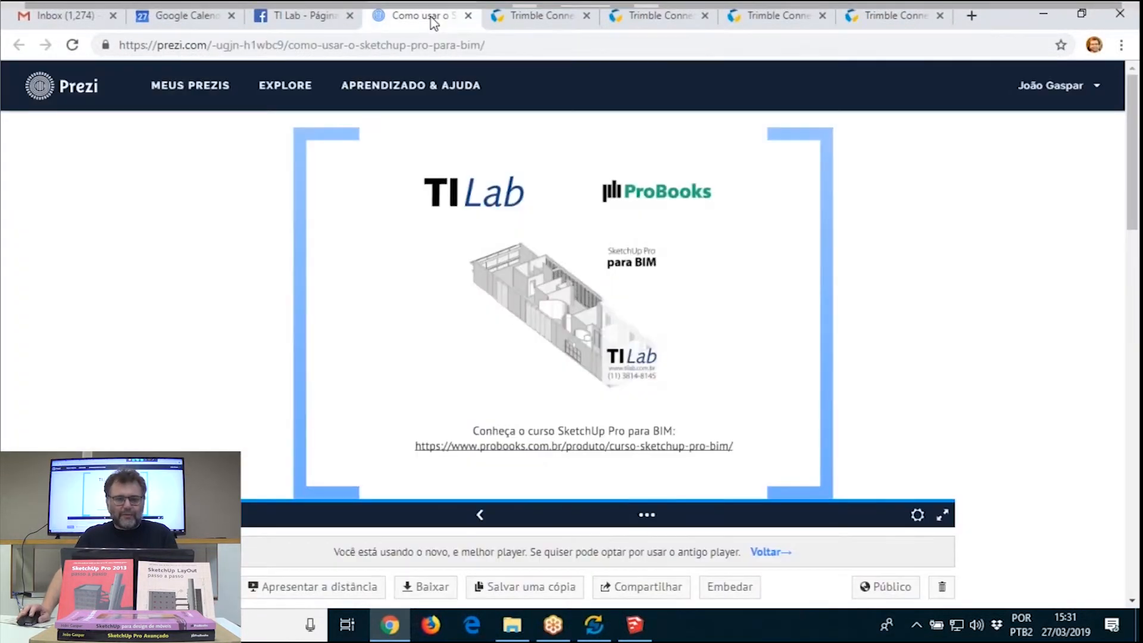
pyautogui.click(480, 516)
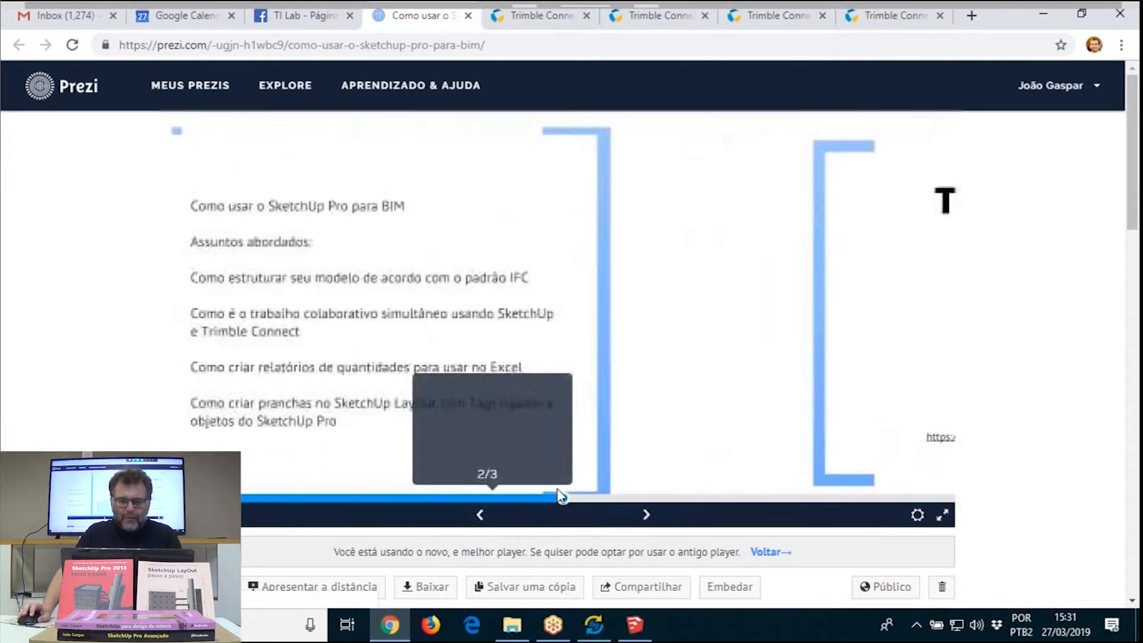